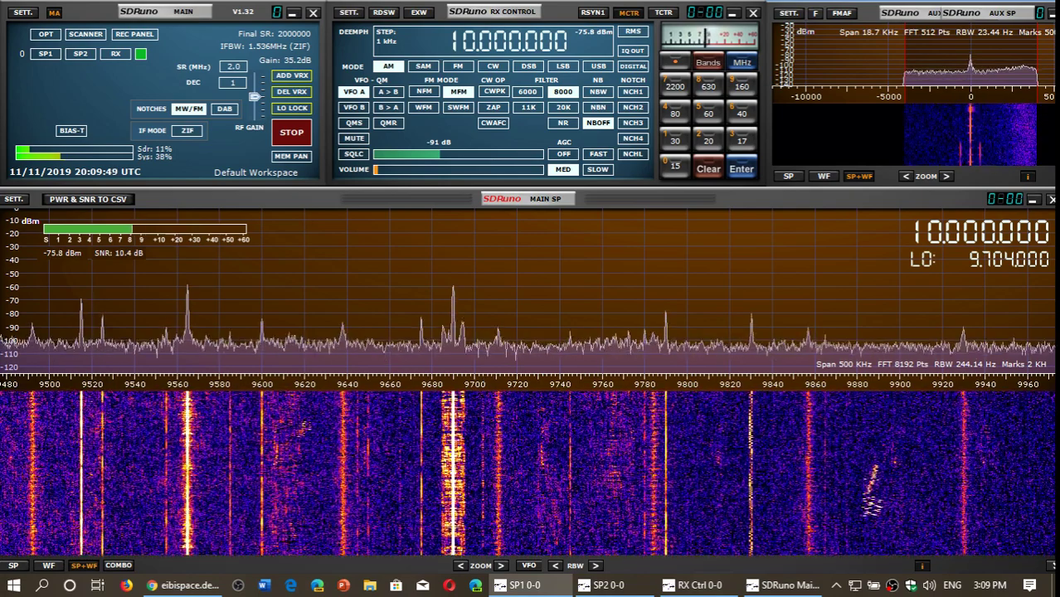
Open the EiBi FREQ-B19 schedule in a new Chrome tab and load BC-B19 in the first tab.
left_click(187, 586)
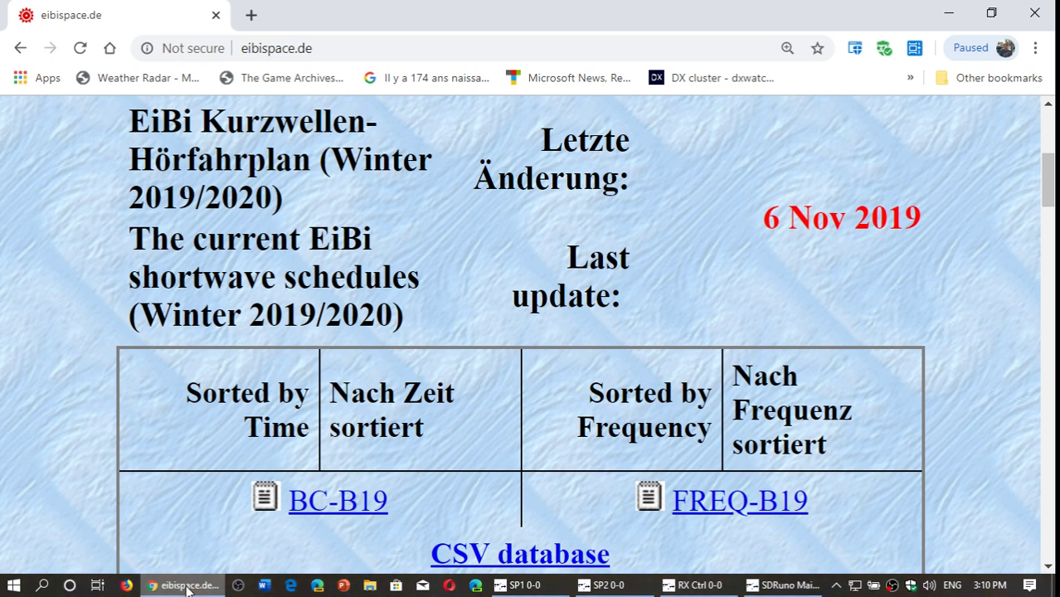
scroll(468, 436, "down", 1)
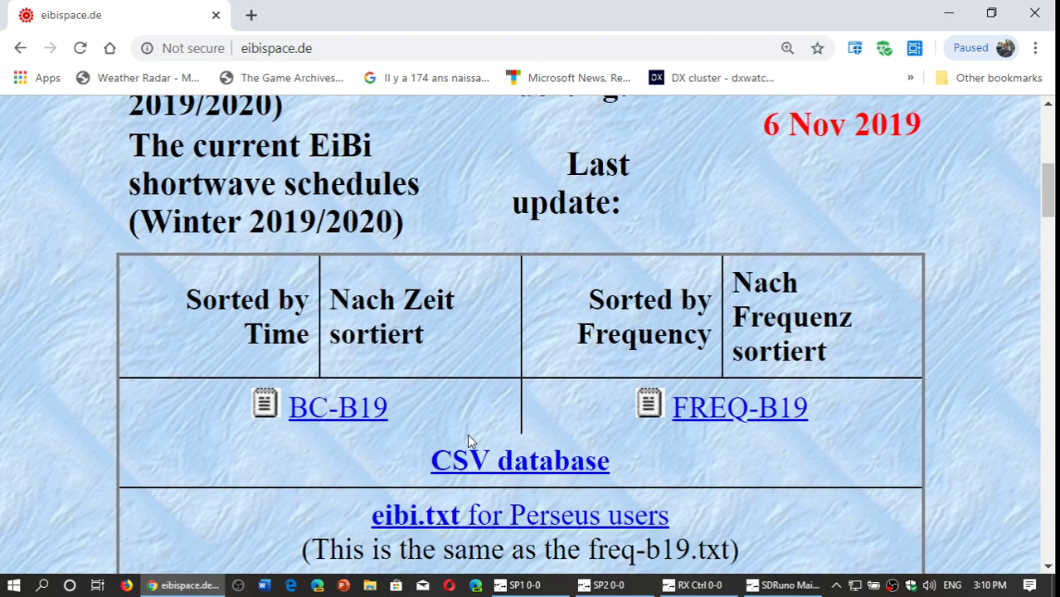
scroll(521, 383, "down", 1)
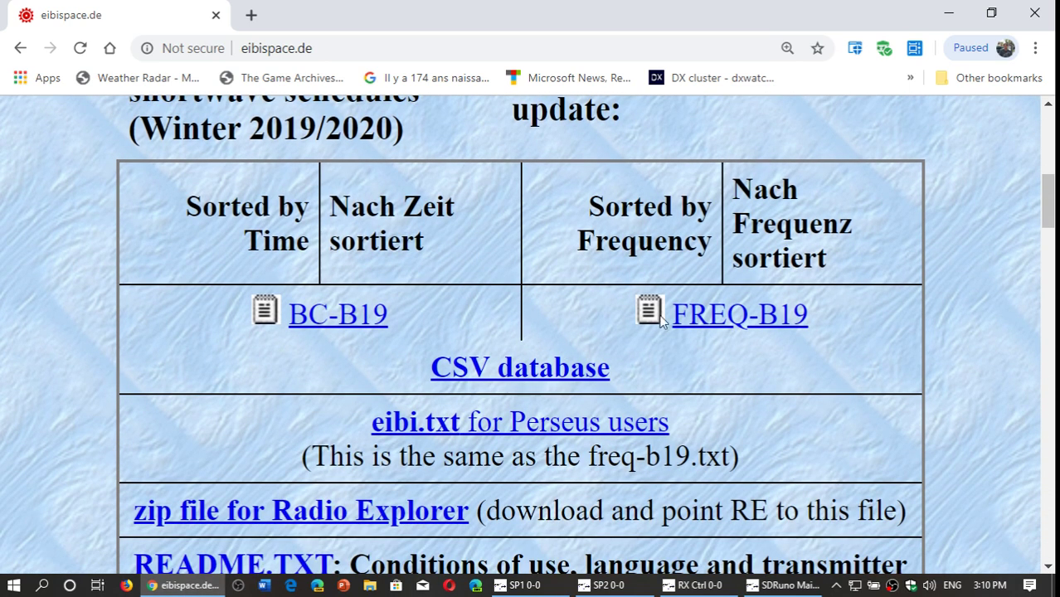
right_click(704, 321)
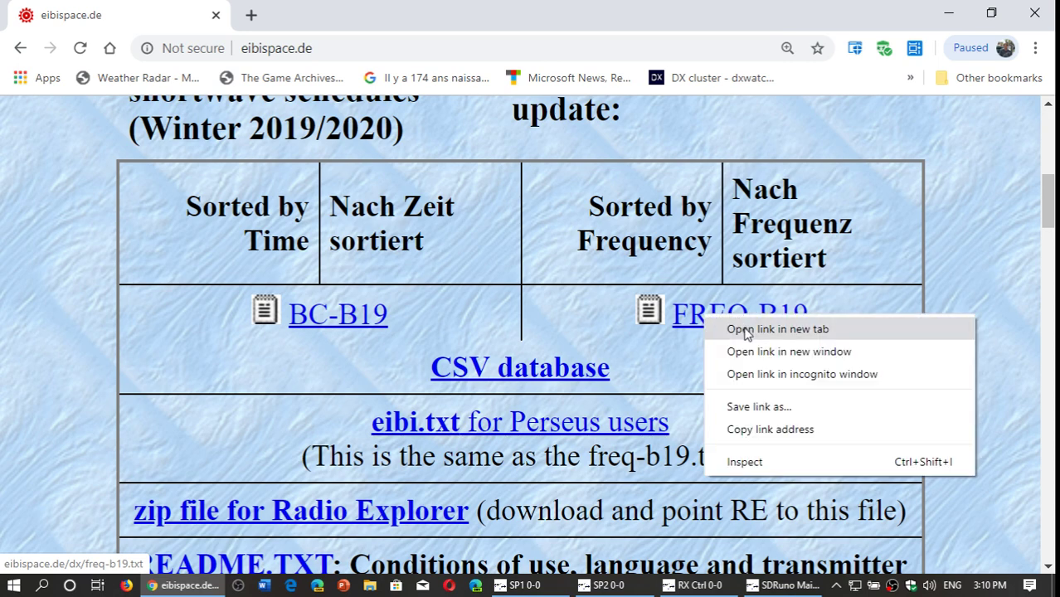
left_click(749, 330)
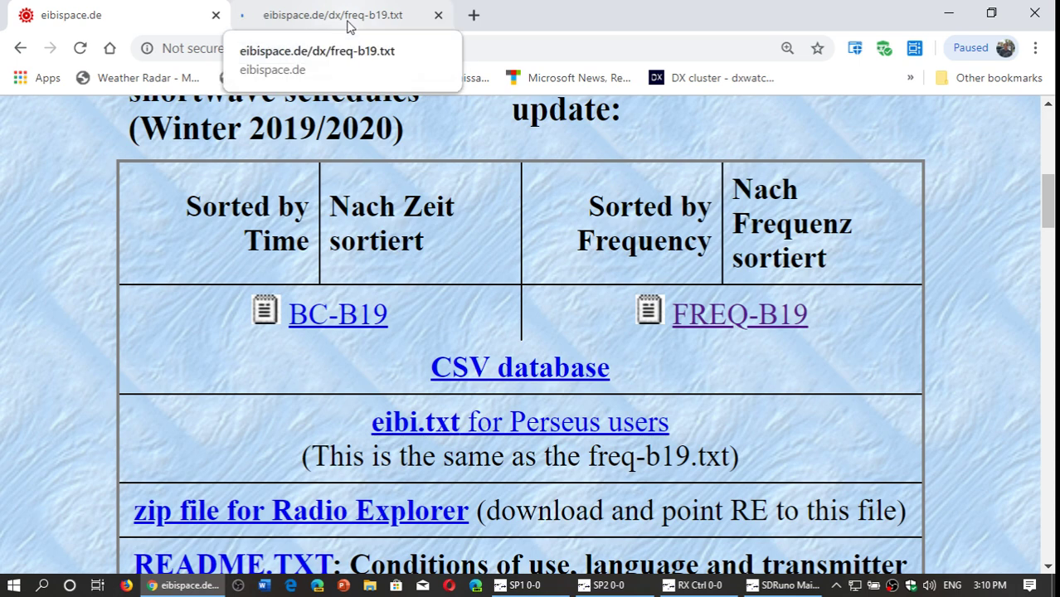
left_click(331, 321)
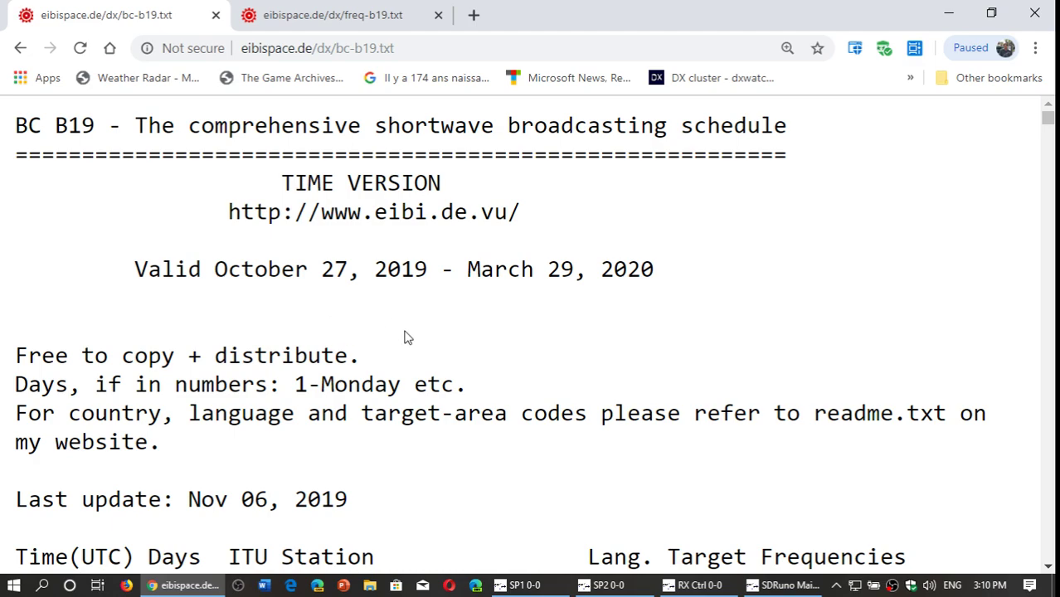
Glance at the freq-b19.txt tab, then return to the time-sorted bc-b19.txt schedule.
scroll(414, 343, "down", 15)
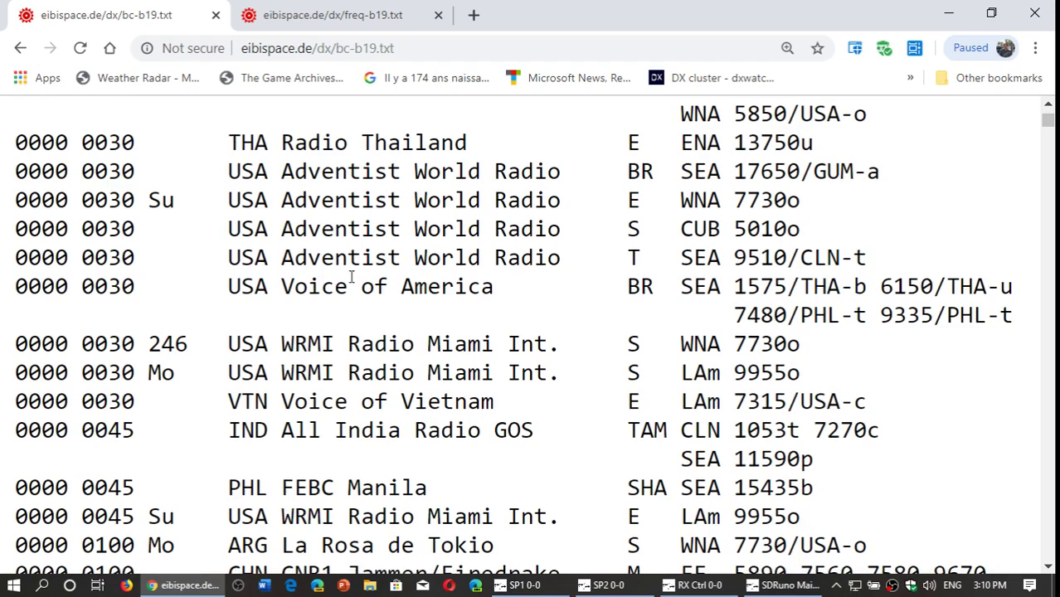
left_click(312, 18)
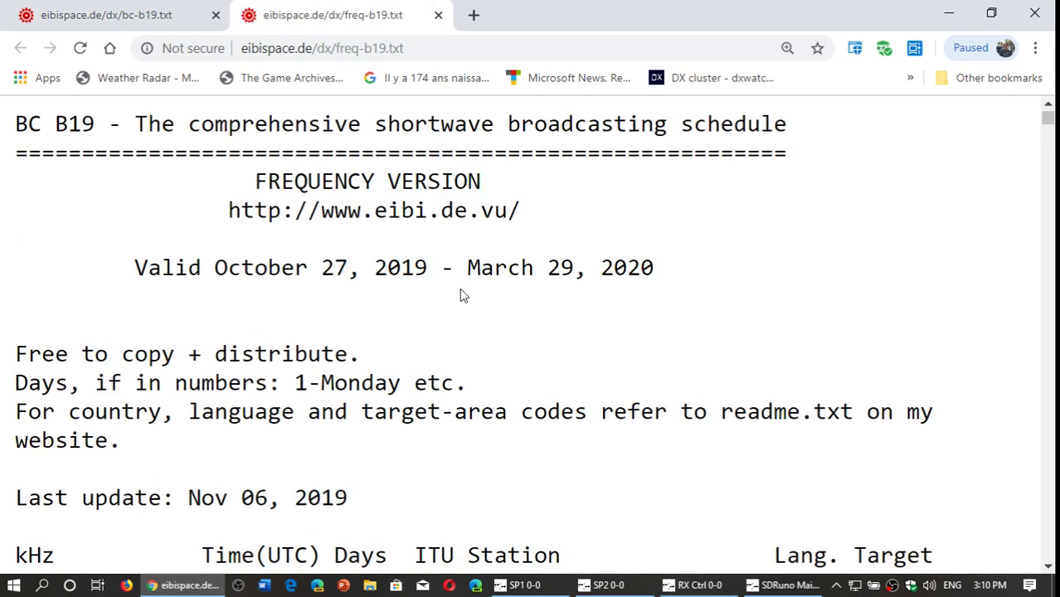
scroll(459, 287, "down", 15)
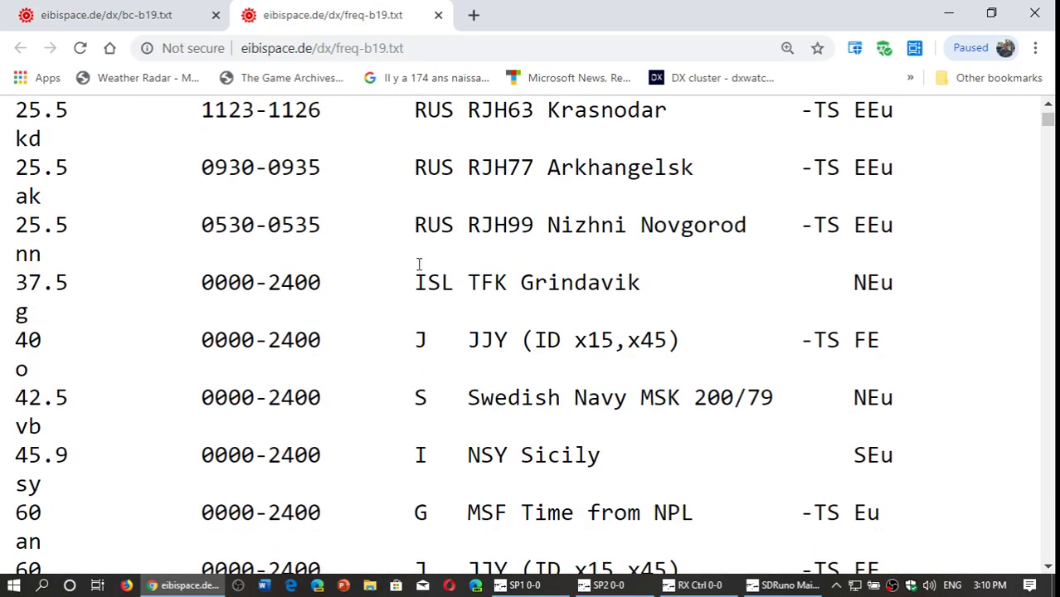
left_click(93, 24)
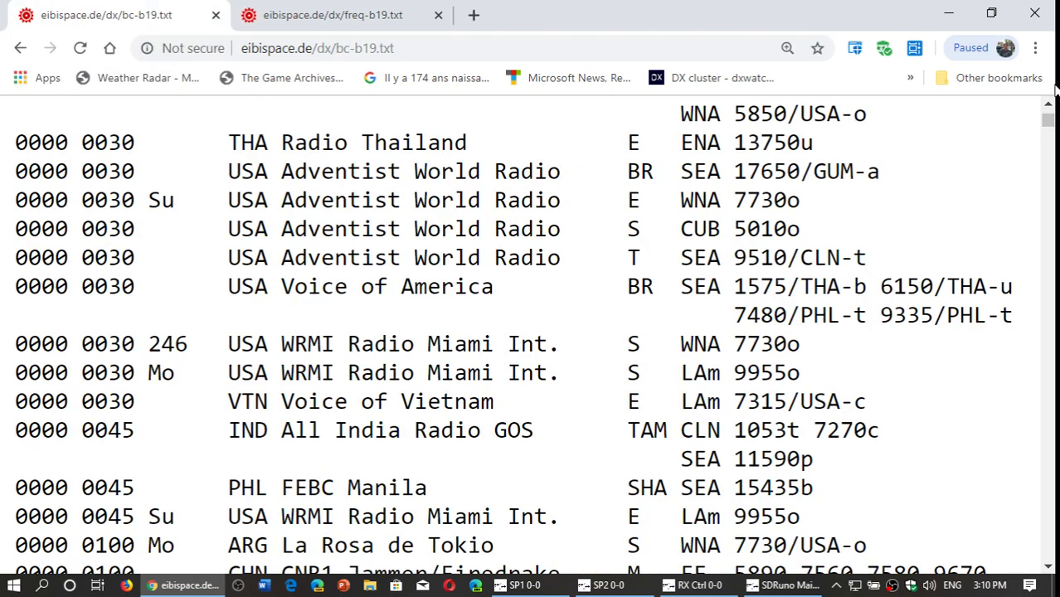
Scroll bc-b19.txt to the 2000 UTC rows, then switch to the freq-b19.txt list.
left_click_drag(1049, 122, 1018, 485)
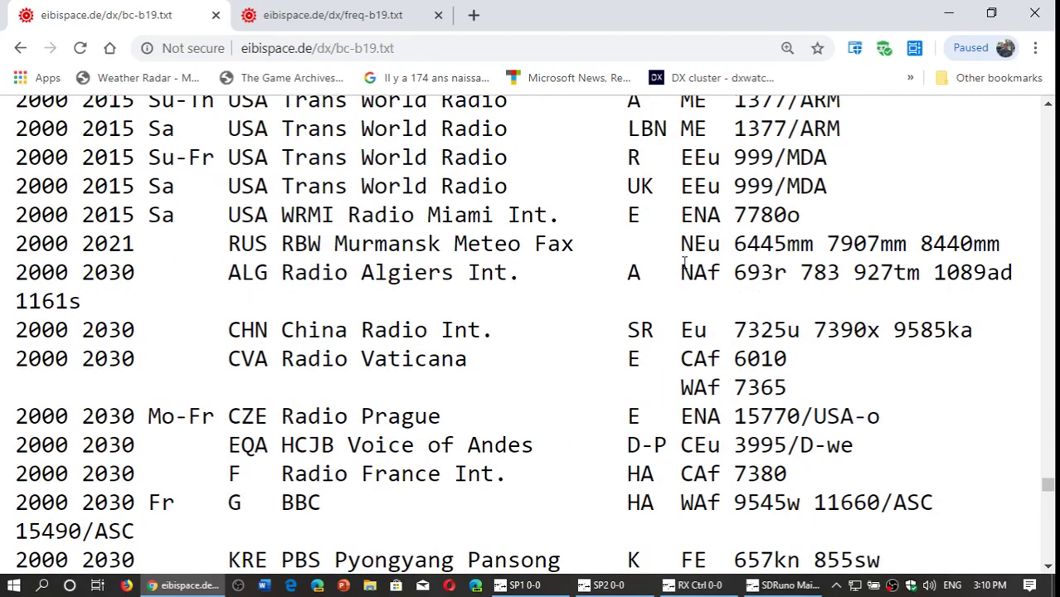
scroll(684, 262, "down", 2)
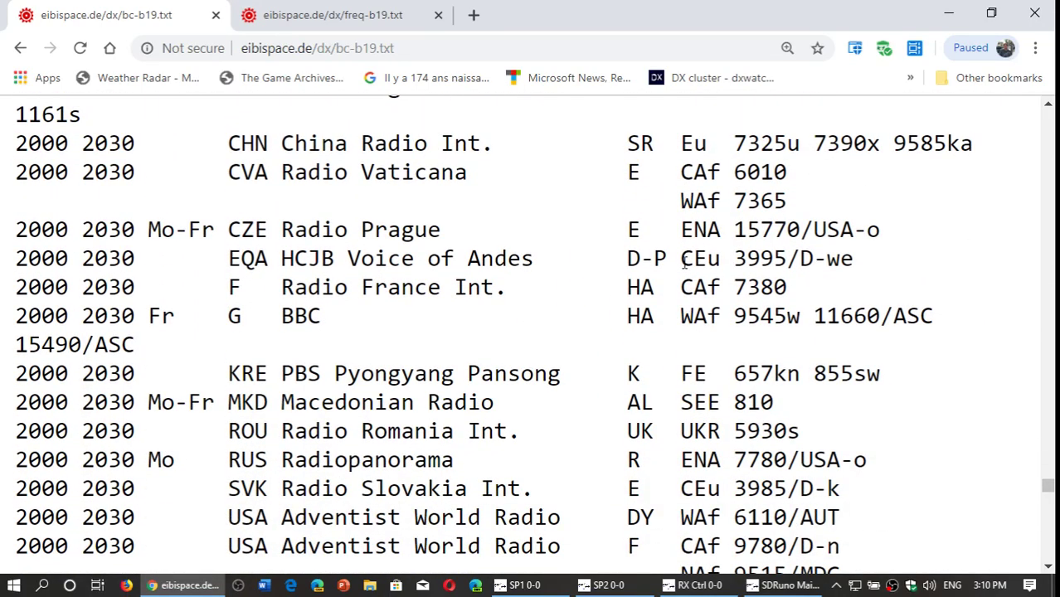
scroll(685, 262, "down", 6)
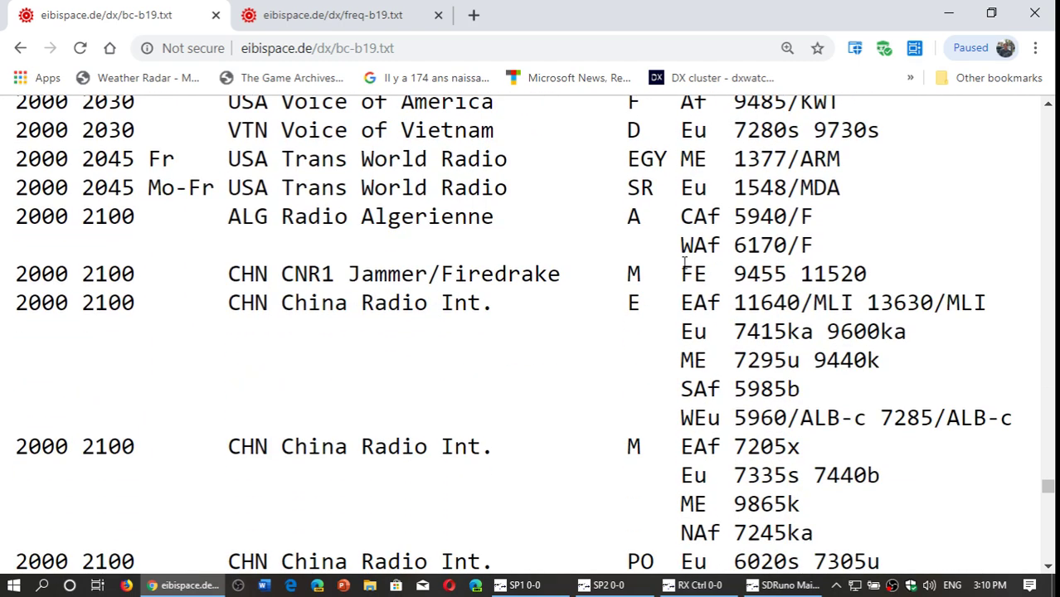
scroll(685, 262, "up", 5)
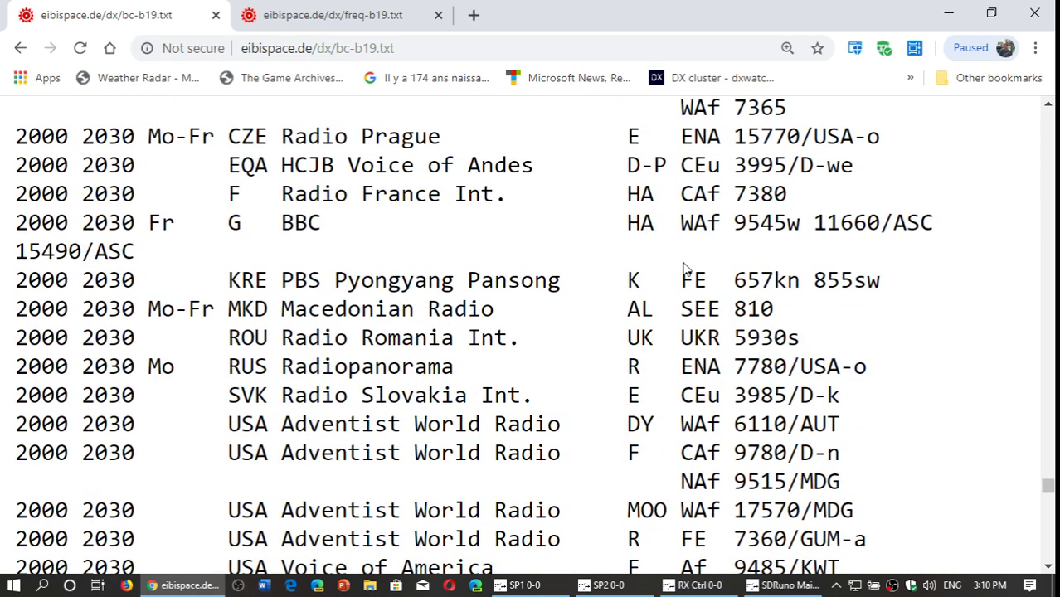
scroll(684, 267, "up", 1)
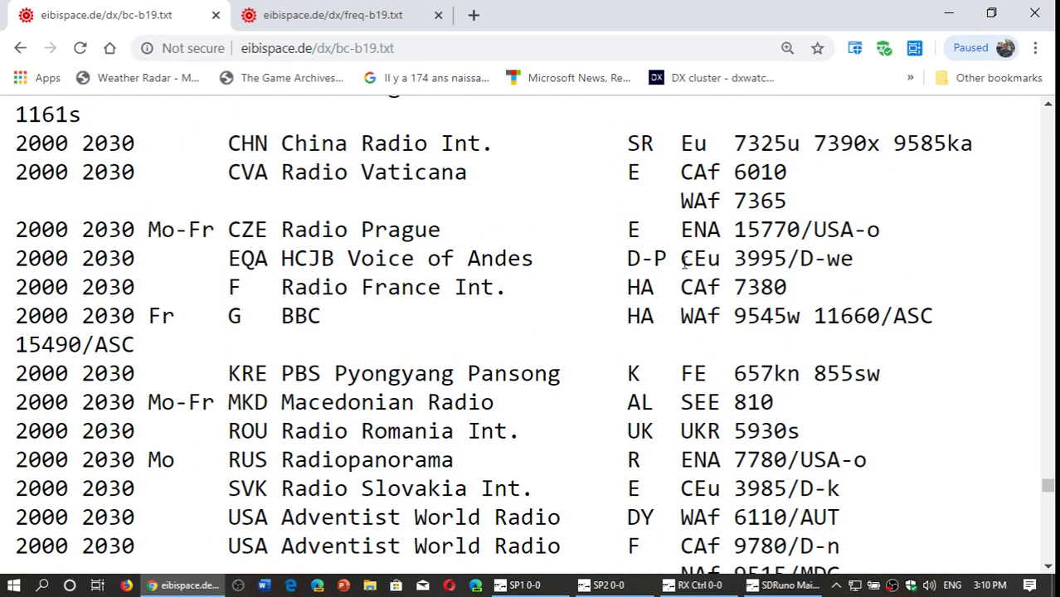
left_click(323, 18)
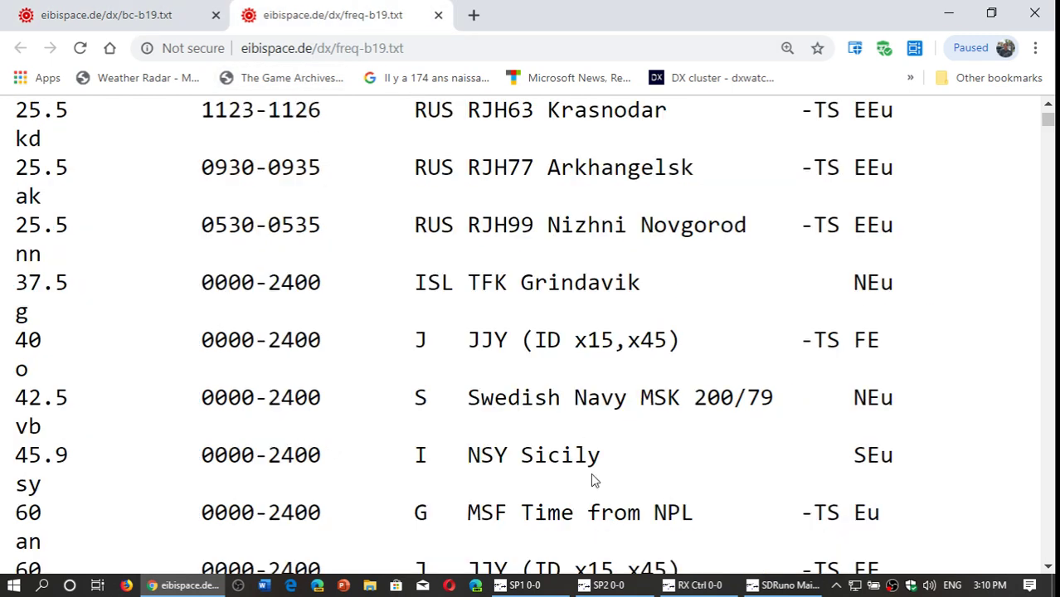
Tune SDRuno to the AM carrier at 9.565 MHz via the spectrum peak.
left_click(184, 586)
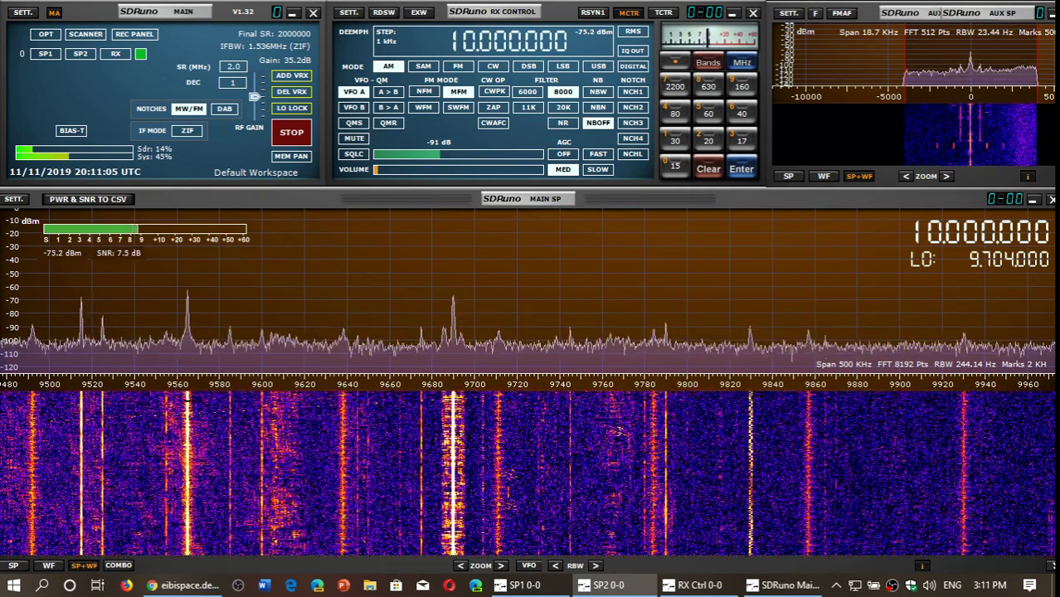
left_click(187, 400)
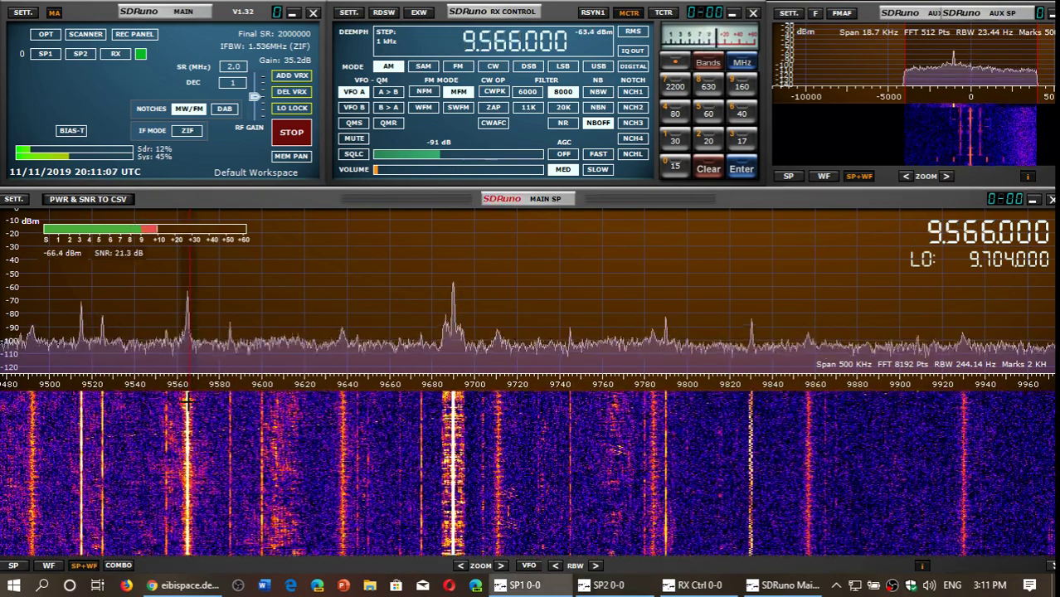
left_click(507, 39)
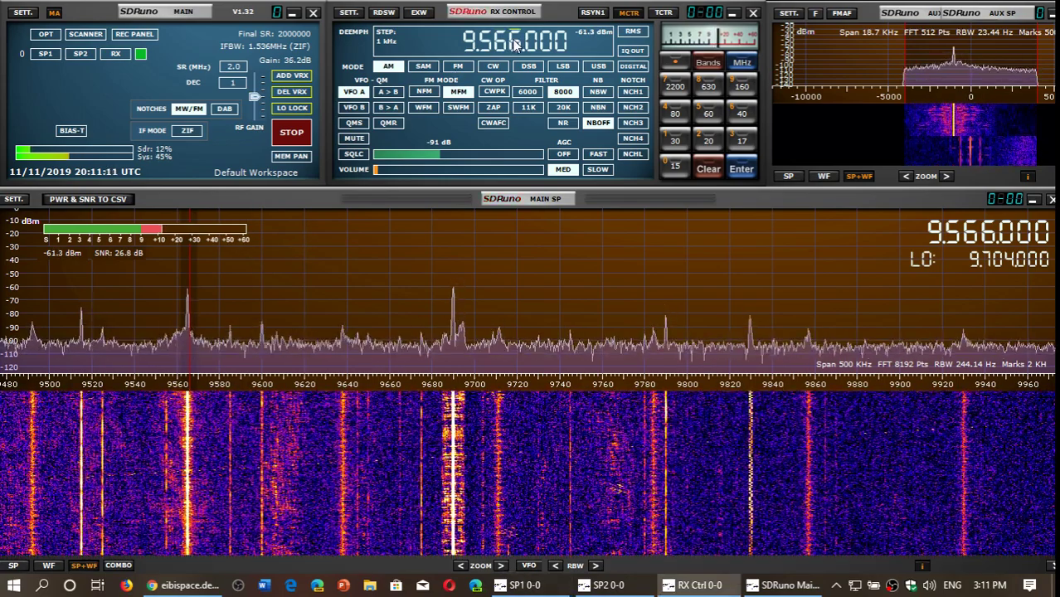
scroll(515, 44, "down", 1)
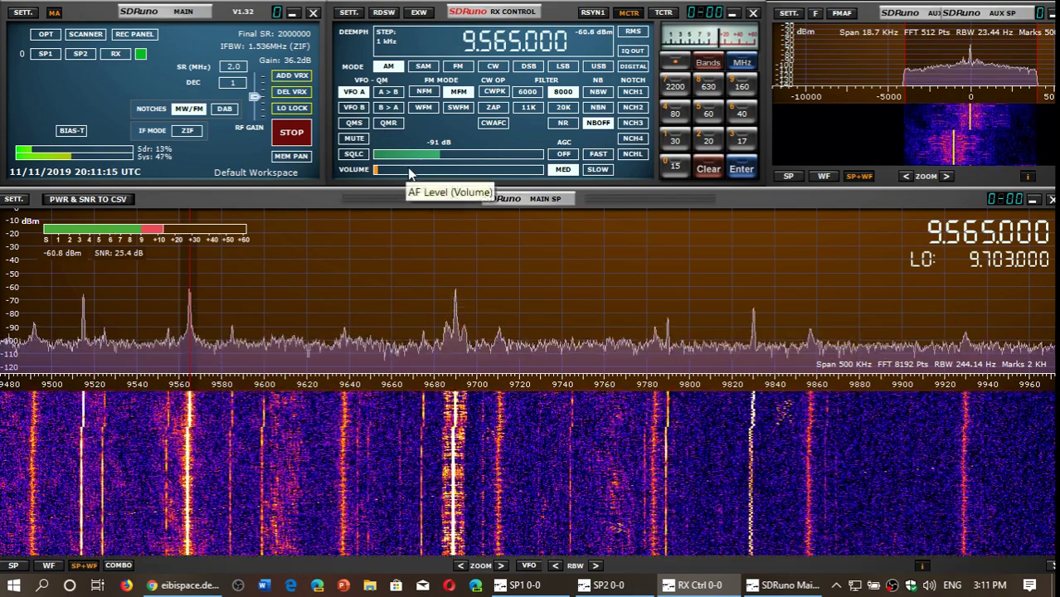
Raise the Volume slider to a listenable level.
left_click(406, 170)
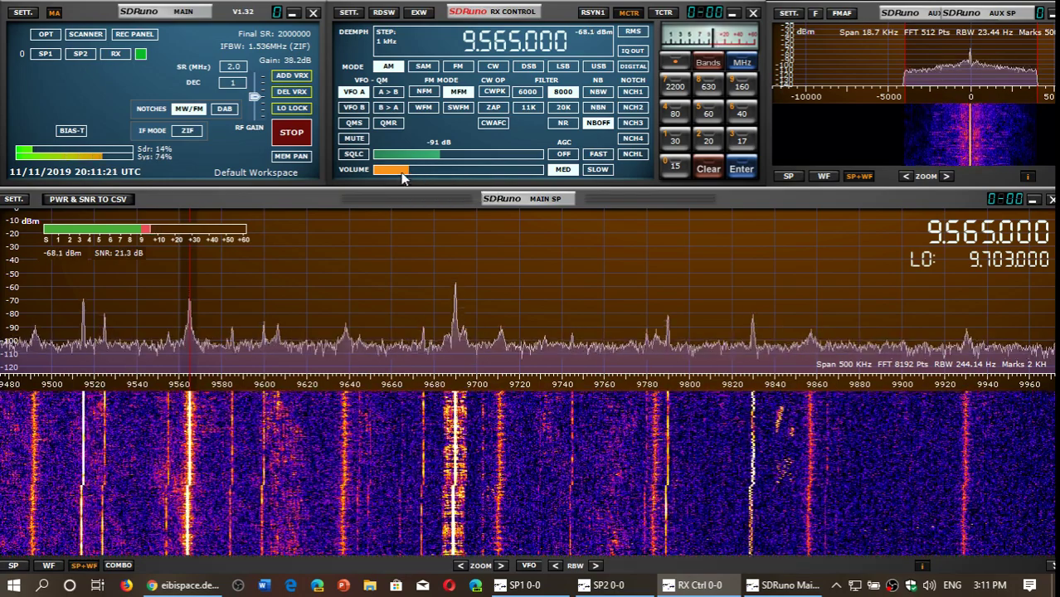
left_click(417, 171)
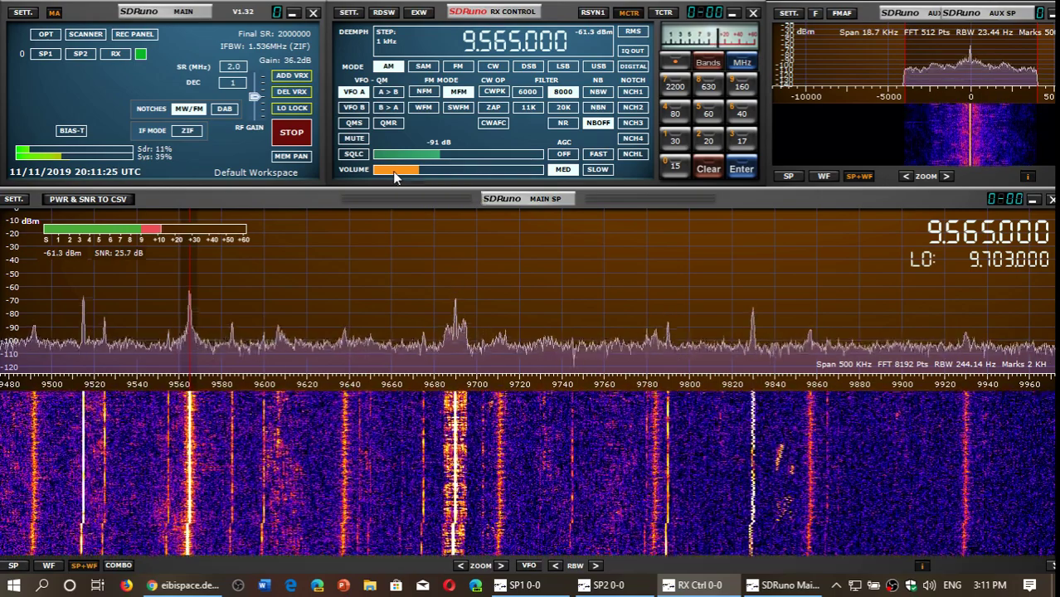
left_click(395, 170)
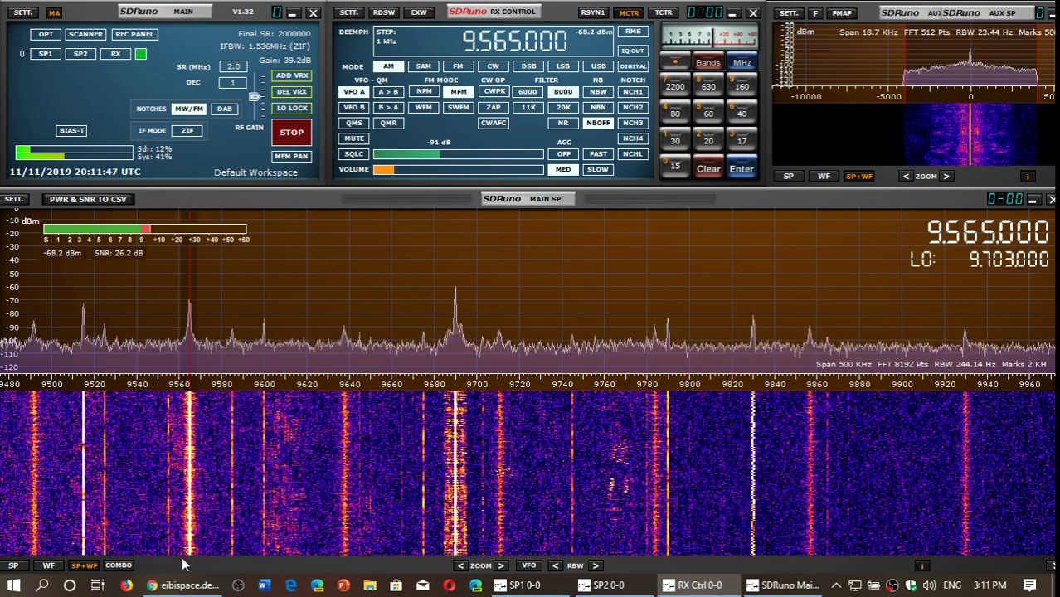
Search the EiBi frequency list for 9565.
left_click(189, 585)
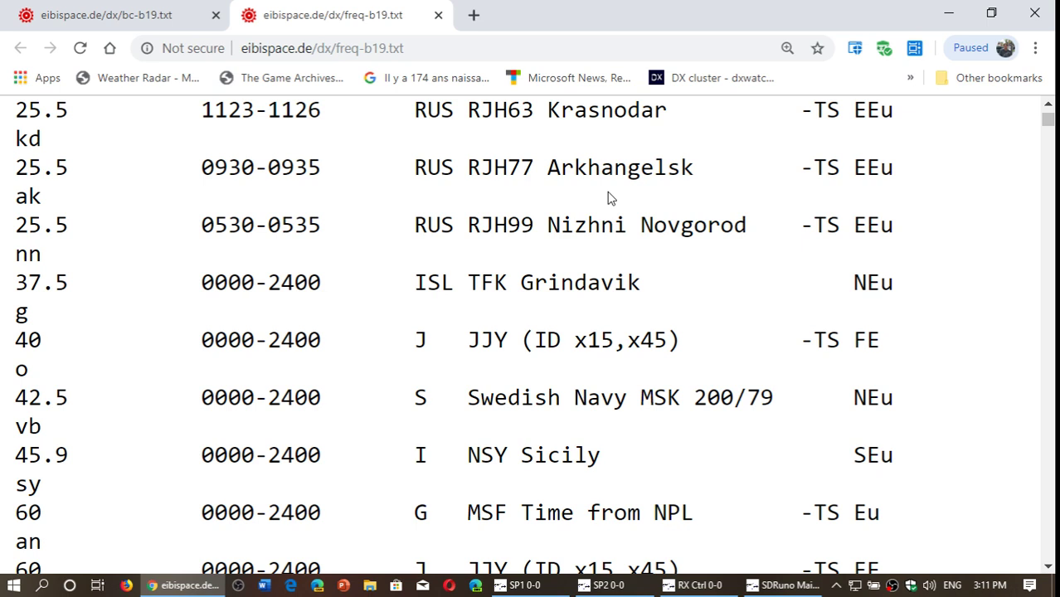
key("ctrl+f")
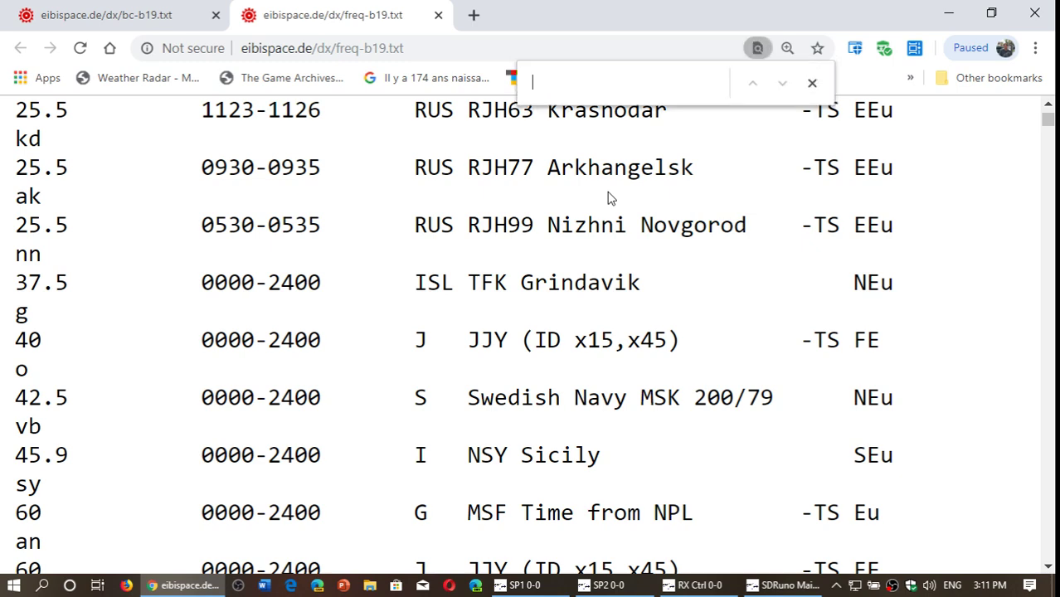
type("9565")
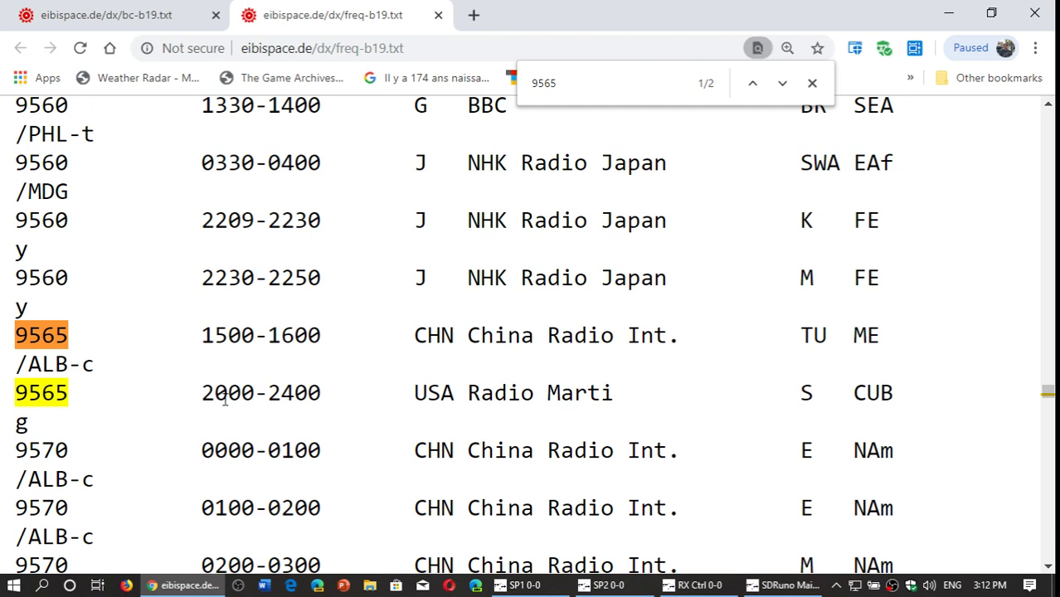
Highlight the Radio Marti 2000-2400 row and zoom the page out.
left_click_drag(191, 390, 229, 393)
left_click_drag(329, 391, 355, 385)
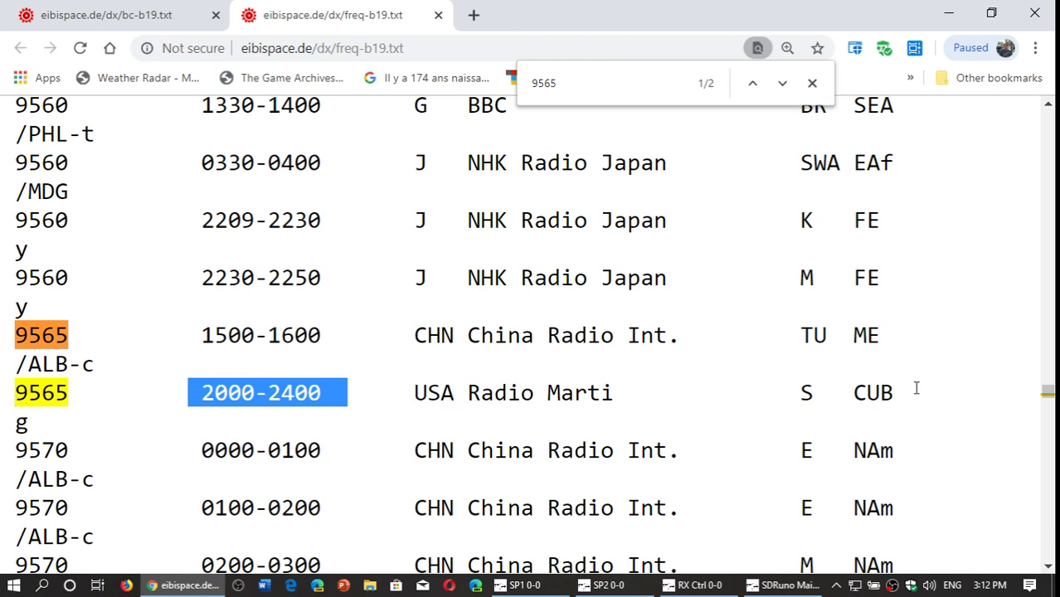
left_click_drag(917, 390, 3, 400)
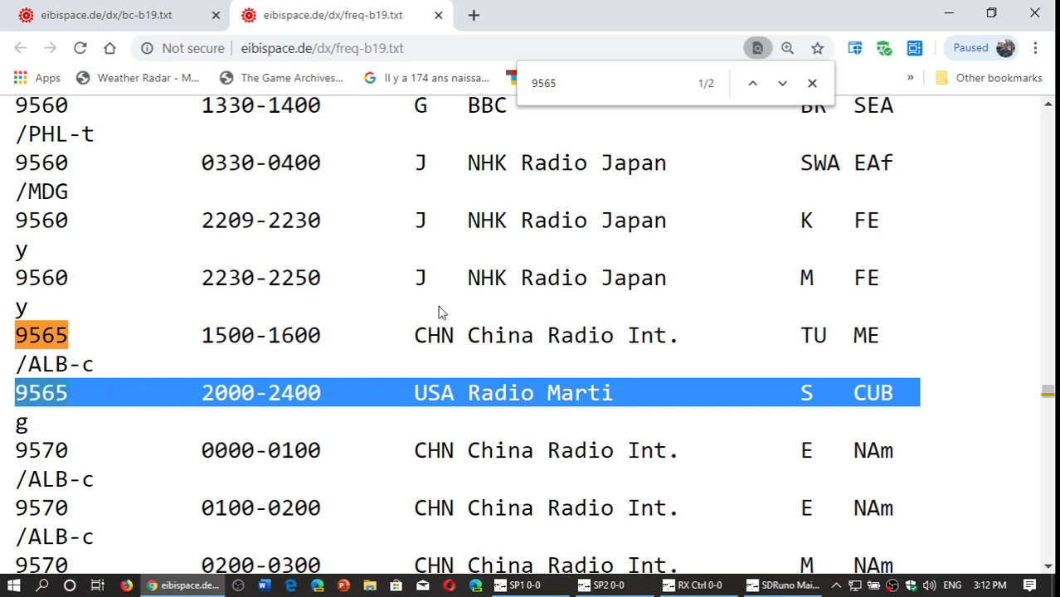
key("ctrl+minus")
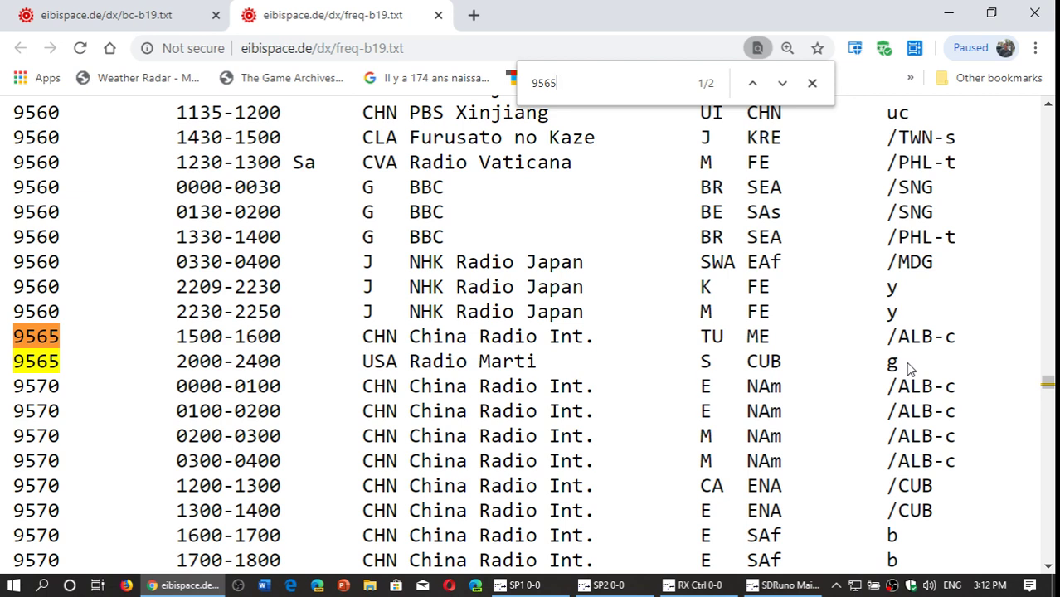
Enter 7400 kHz directly in the RX Control frequency display.
left_click(184, 585)
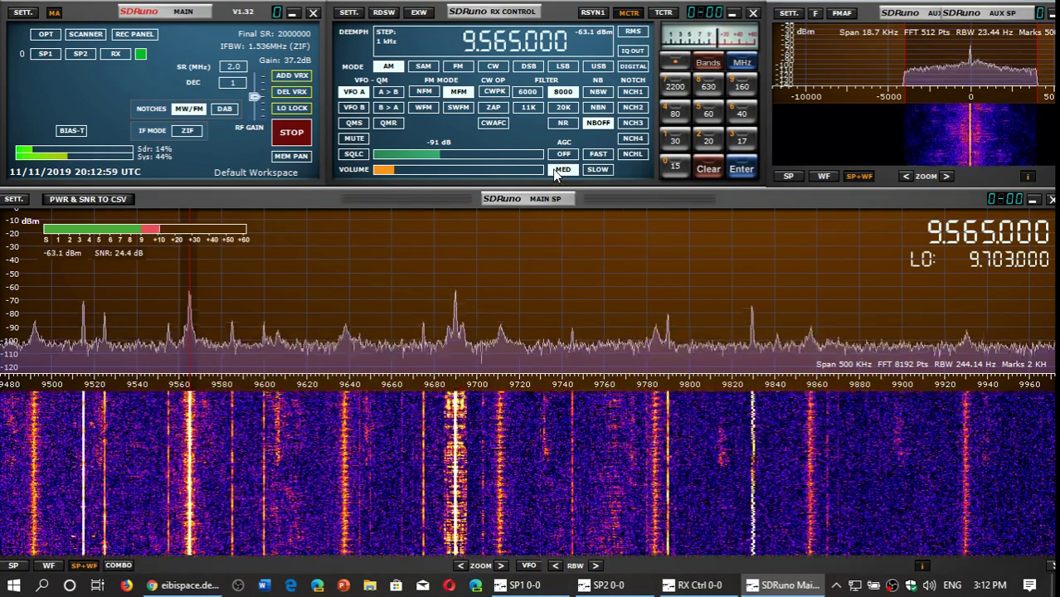
left_click(523, 10)
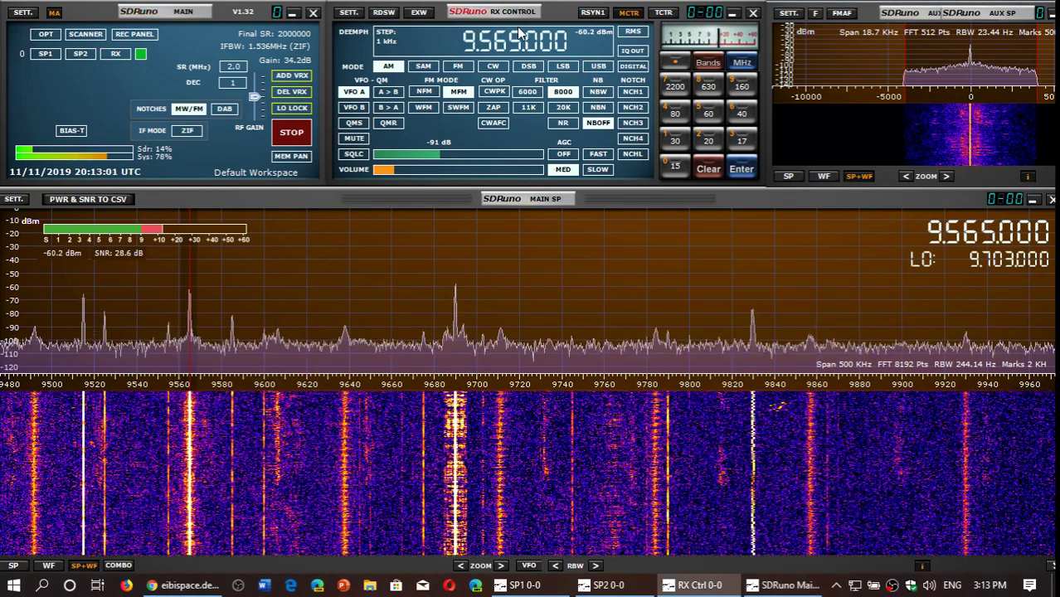
left_click(517, 38)
type("74000")
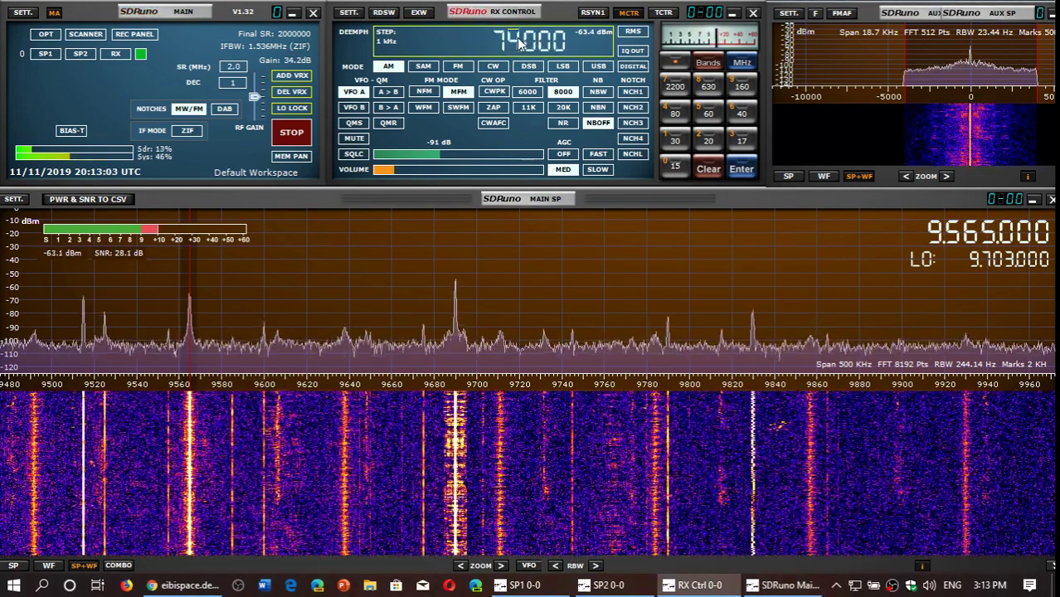
key("Return")
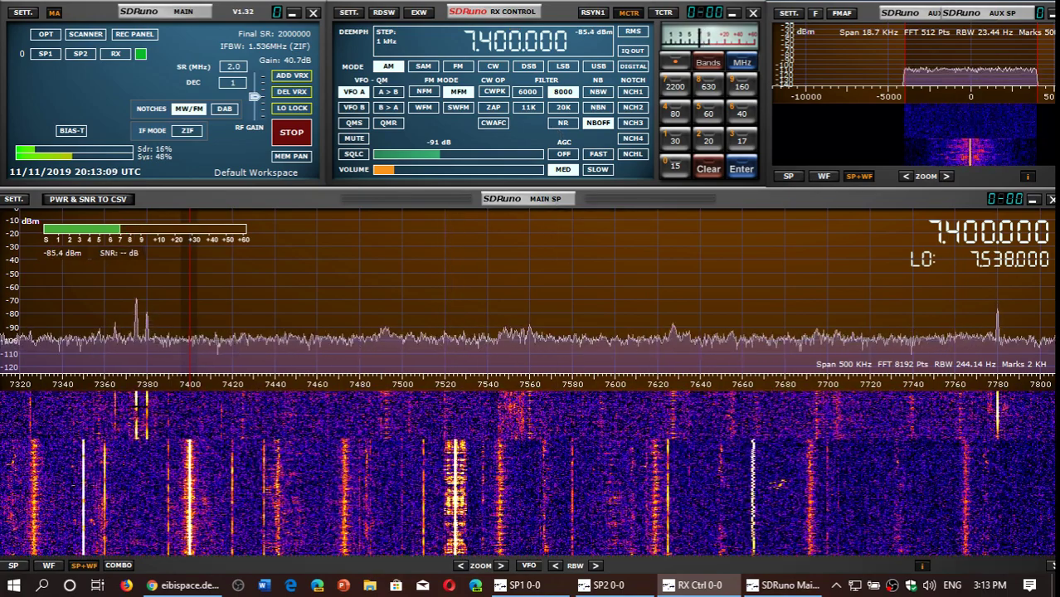
Tune to the 7380 kHz station in the spectrum and set a comfortable volume.
left_click(137, 407)
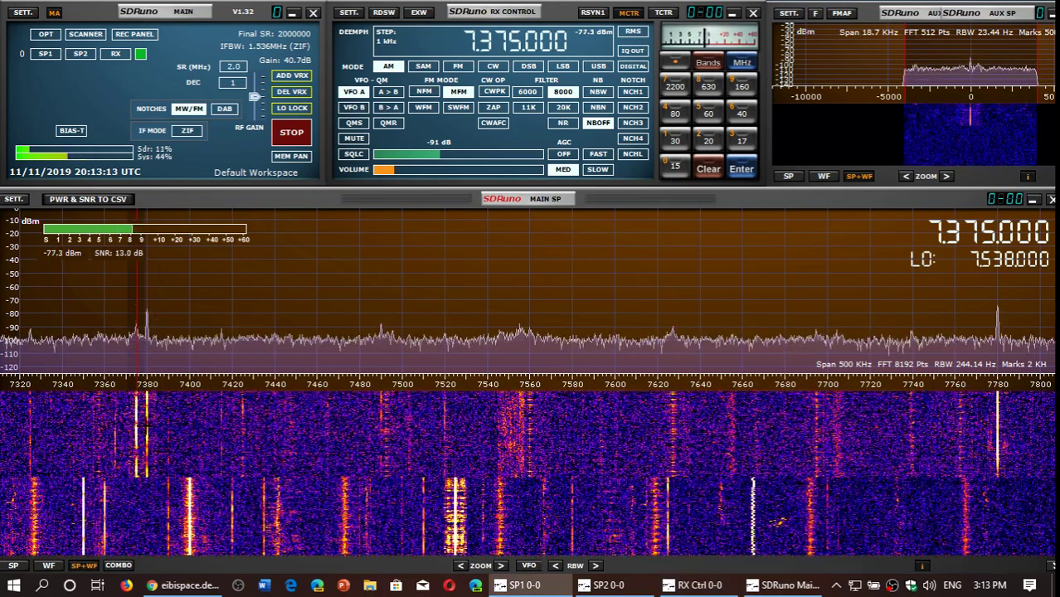
left_click(147, 423)
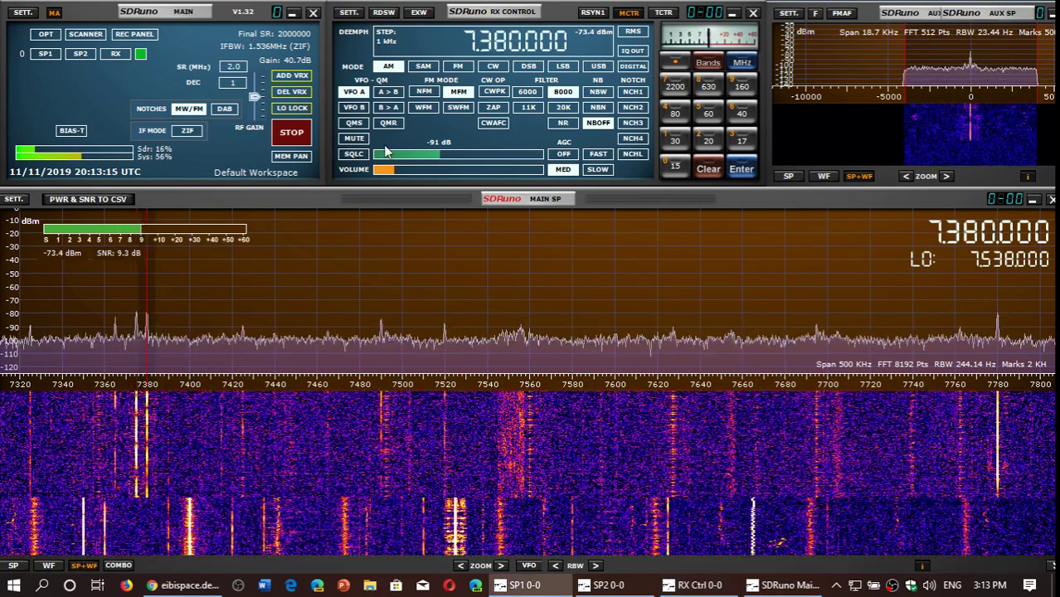
left_click(407, 168)
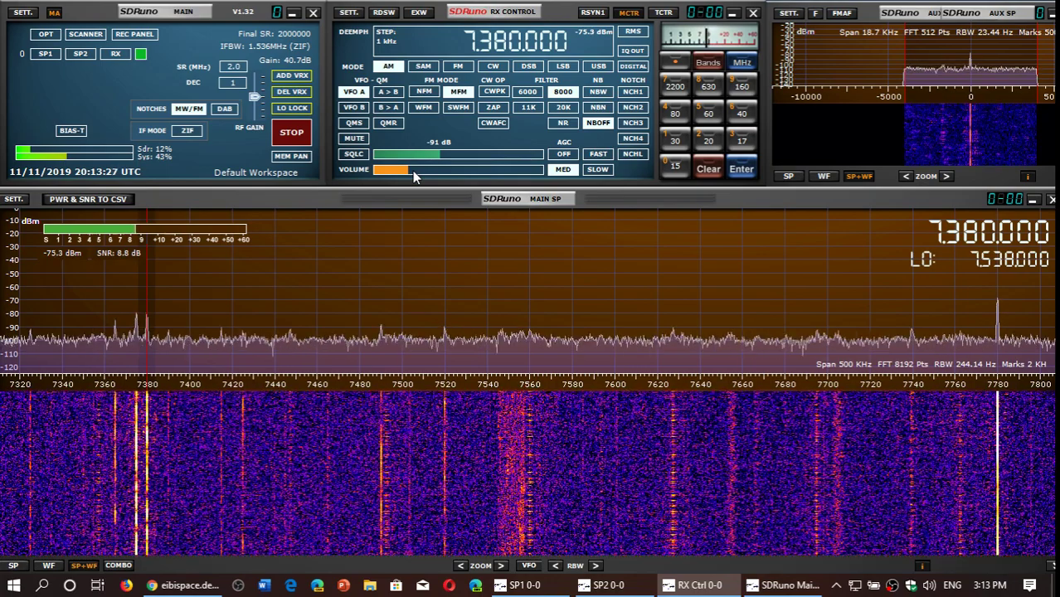
left_click_drag(415, 177, 395, 177)
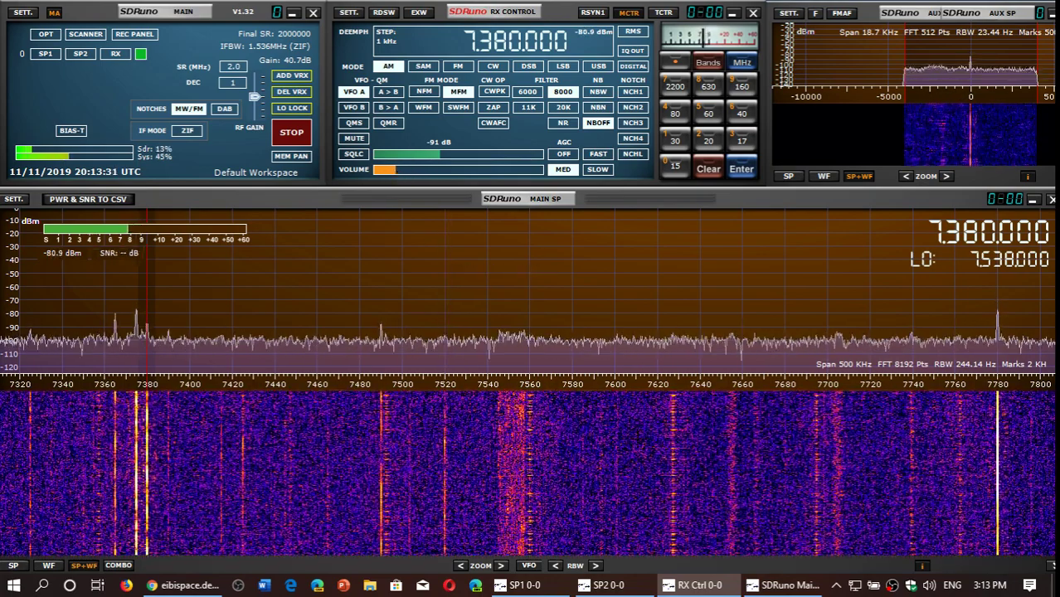
Search EiBi for 7380, highlight the Radio France Int. 2000-2030 row, and return to SDRuno.
left_click(184, 586)
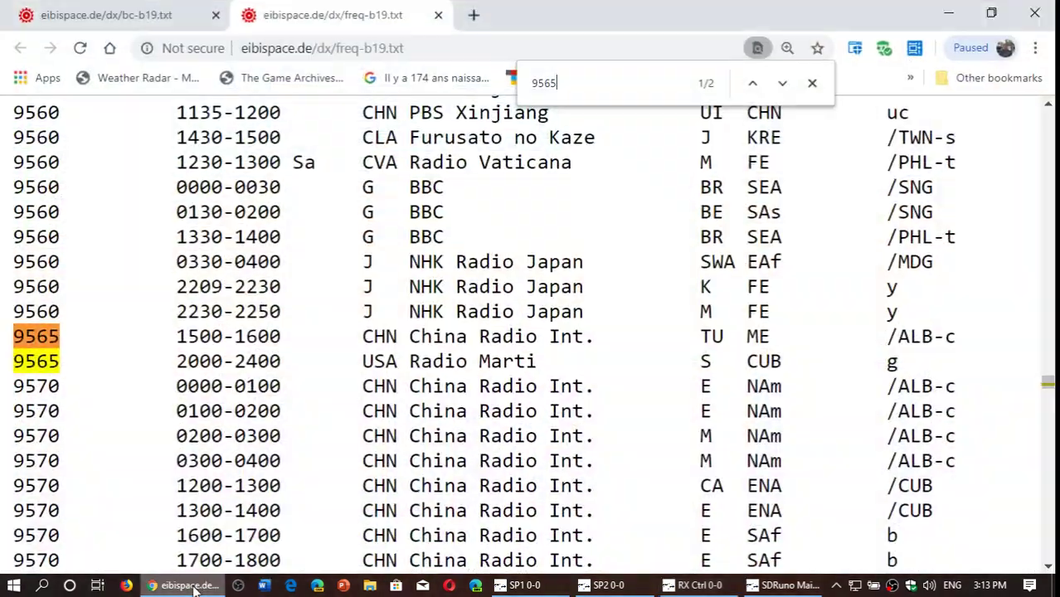
double_click(579, 82)
type("7")
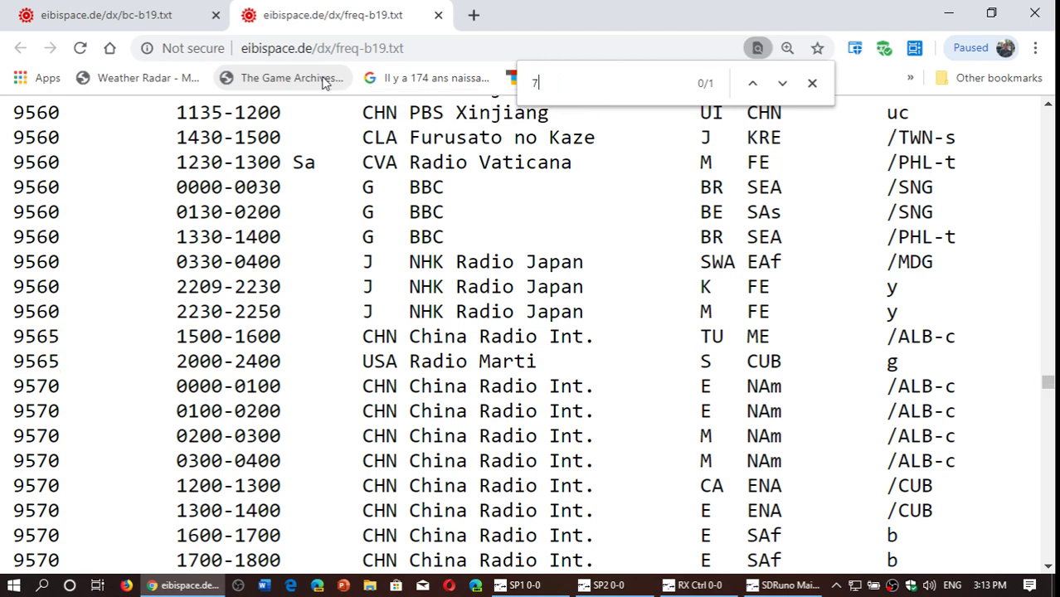
type("380")
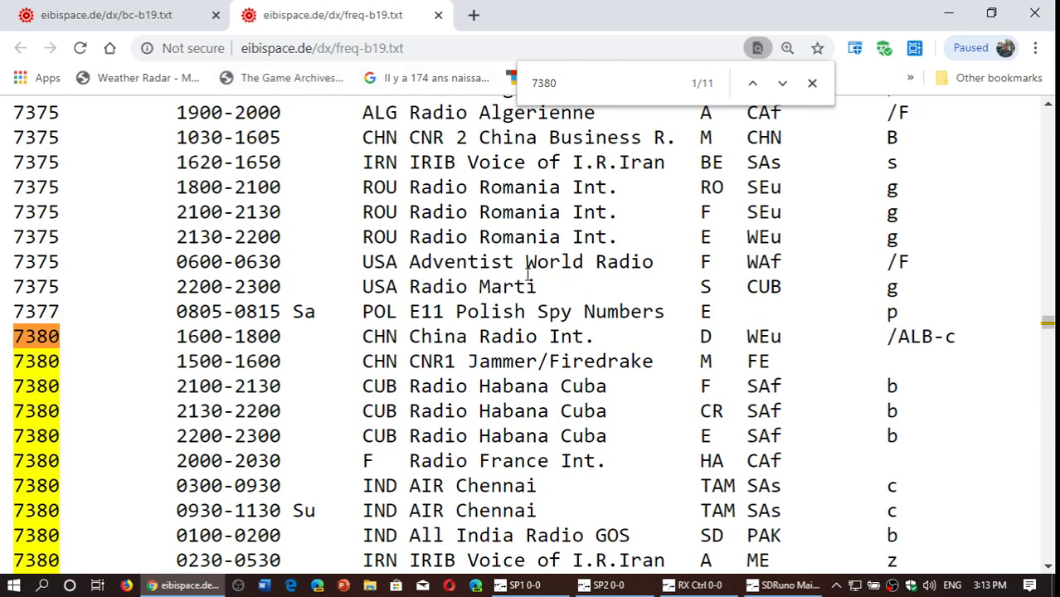
scroll(528, 274, "down", 1)
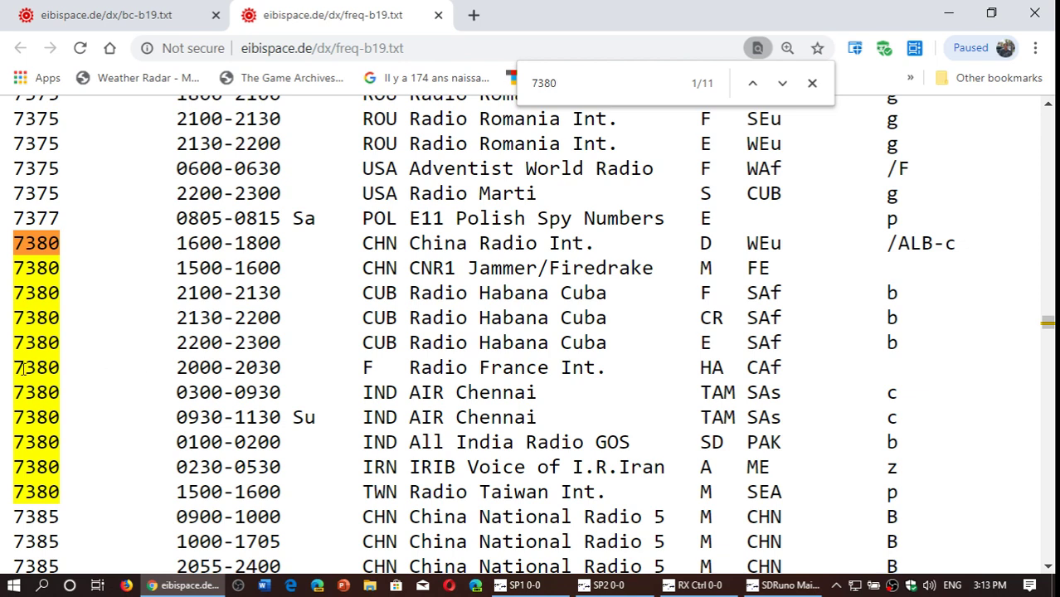
mouse_move(13, 367)
left_mouse_down()
mouse_move(257, 394)
mouse_move(272, 373)
mouse_move(398, 367)
mouse_move(597, 390)
mouse_move(509, 370)
mouse_move(806, 377)
mouse_move(679, 350)
mouse_move(539, 340)
mouse_move(314, 379)
mouse_move(16, 368)
left_mouse_up()
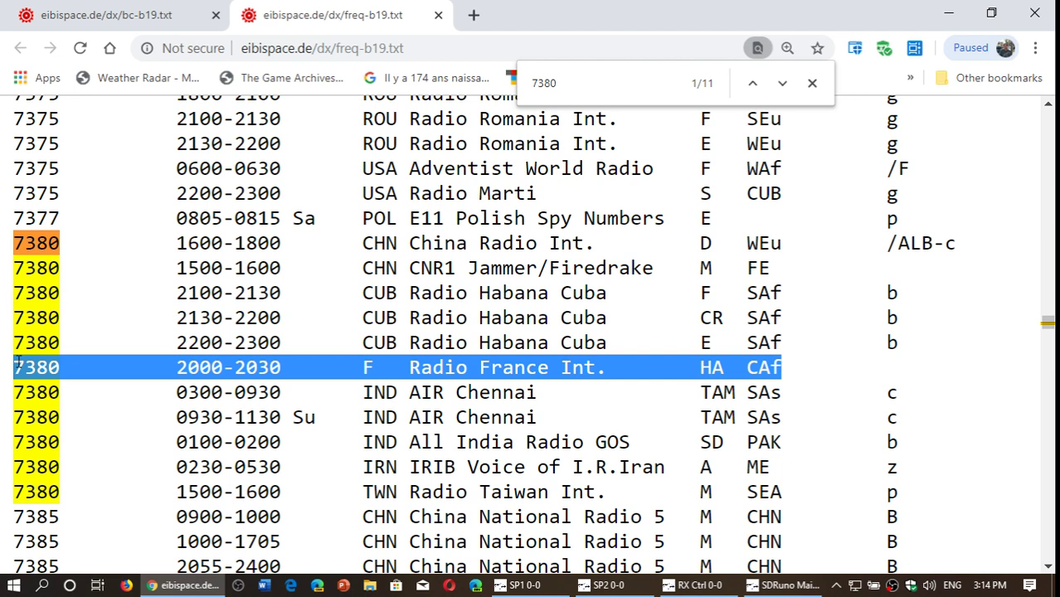
left_click(174, 589)
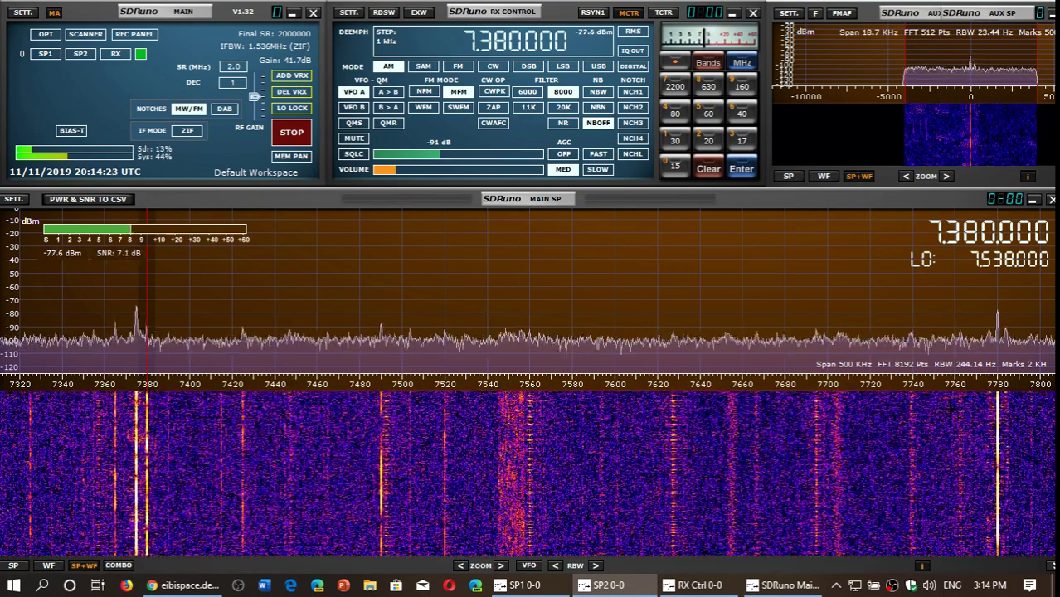
Tune to the 7780 kHz spectrum peak and turn the volume up.
left_click(997, 415)
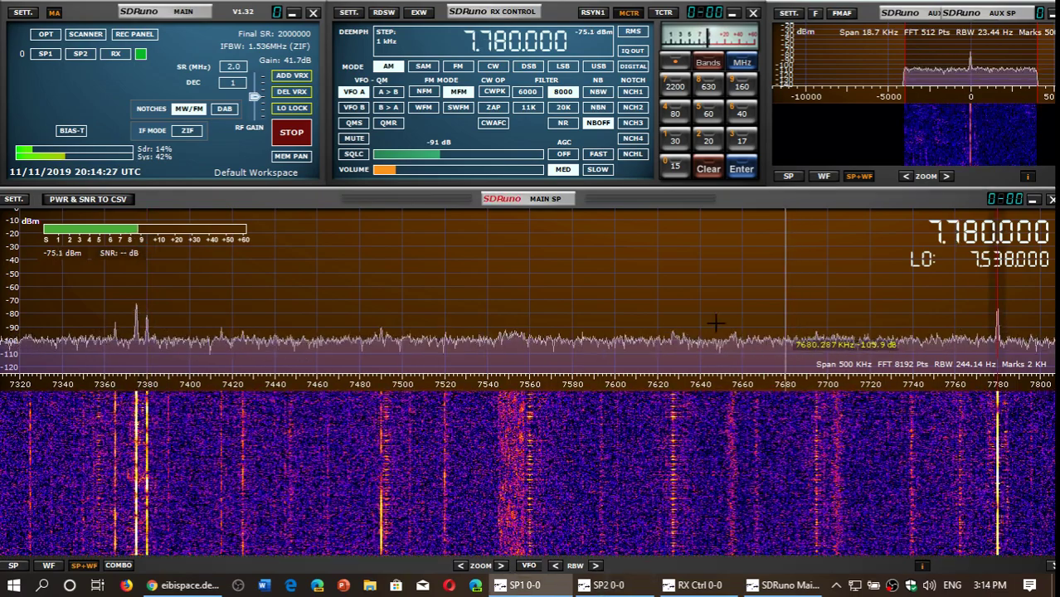
left_click(442, 178)
left_click(407, 169)
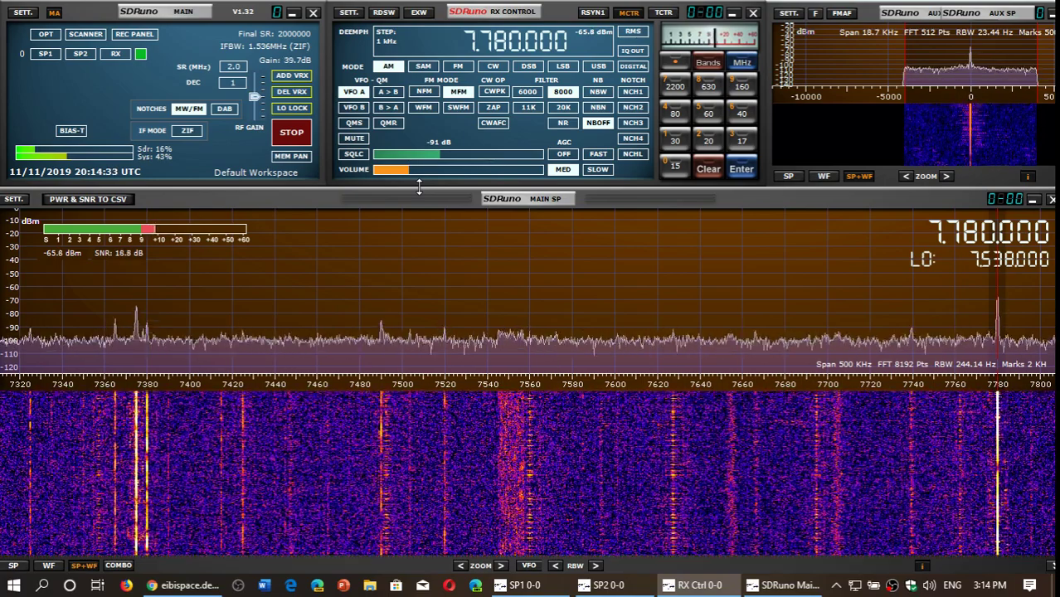
Search EiBi for 7780 and scroll the matches from La Rosa de Tokio to WRMI Radio Miami.
left_click(187, 586)
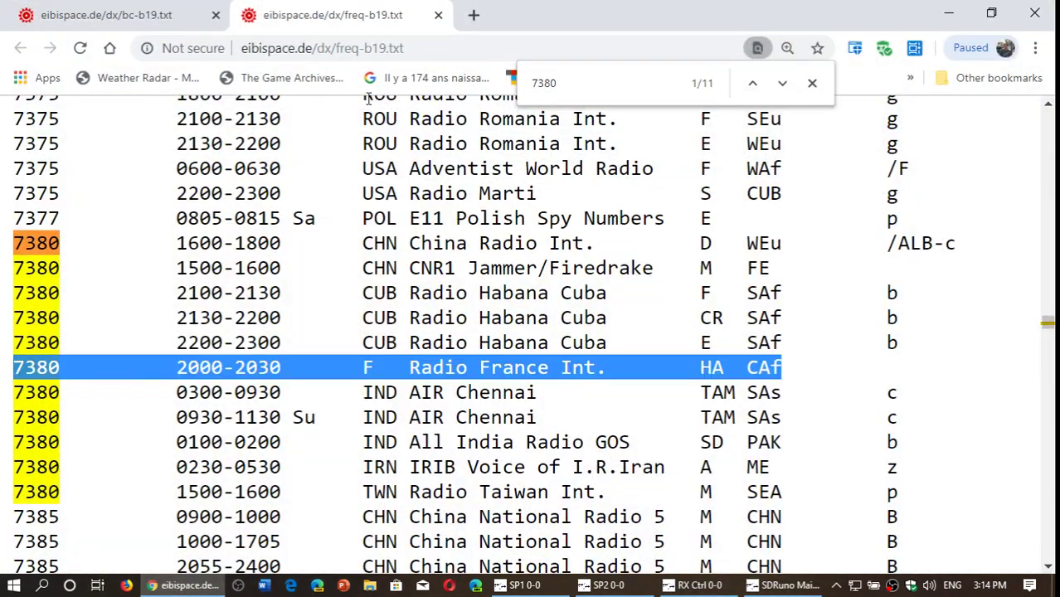
left_click(615, 78)
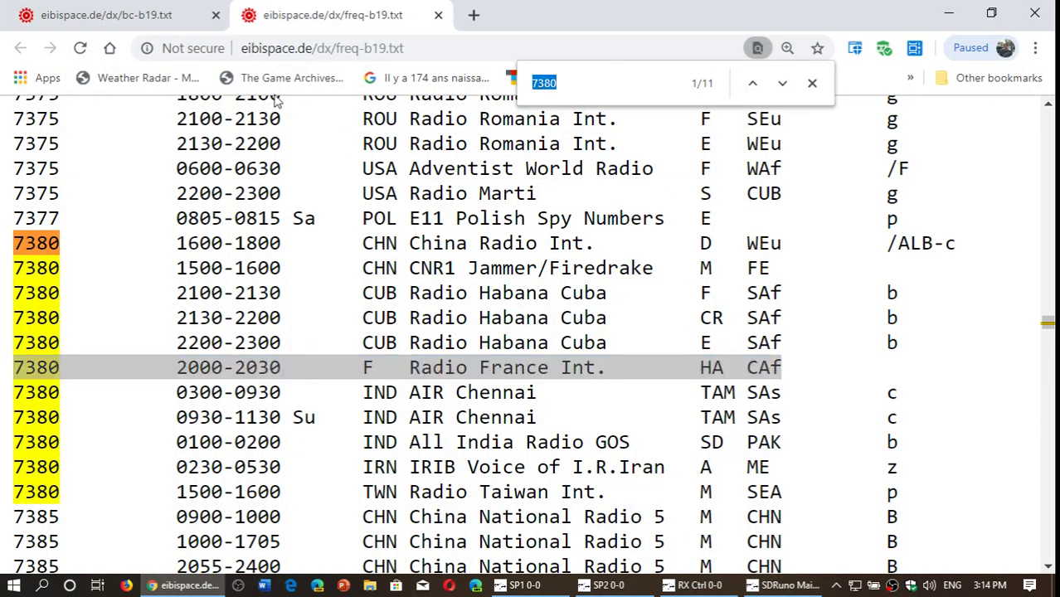
type("7780")
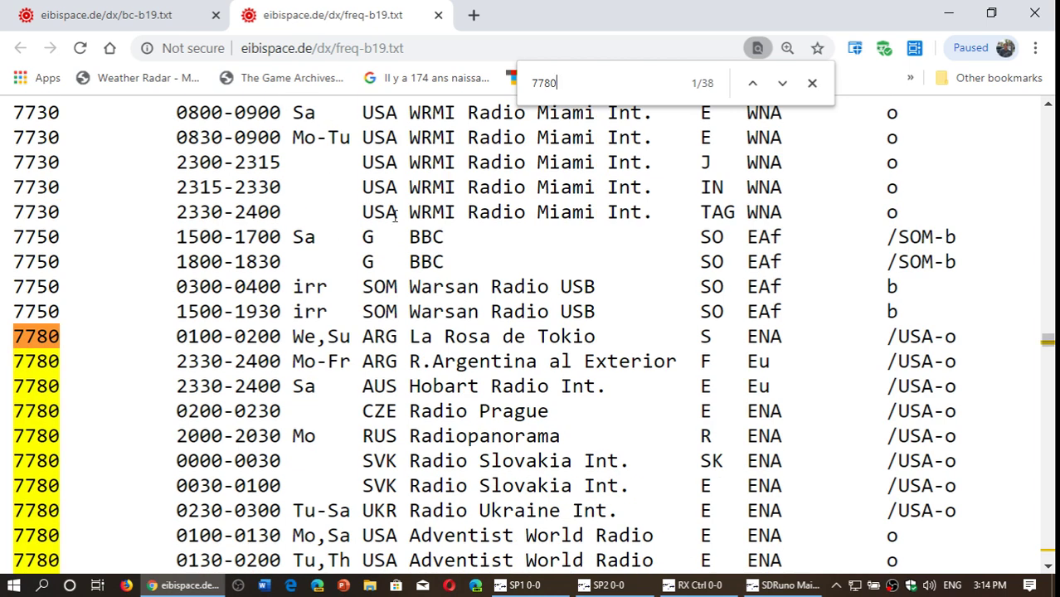
scroll(364, 232, "down", 2)
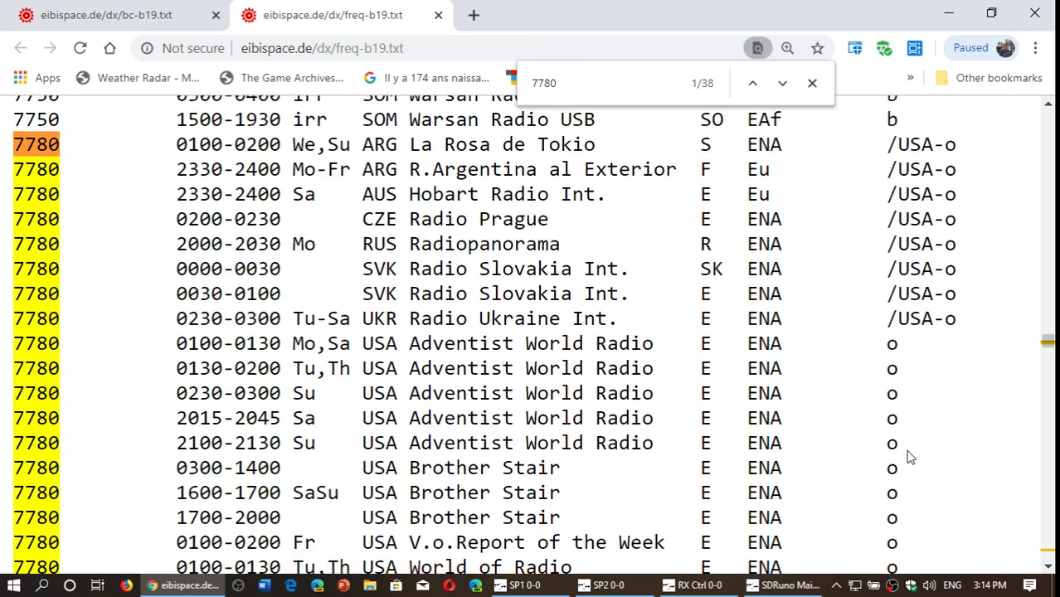
scroll(911, 456, "down", 4)
scroll(908, 454, "down", 3)
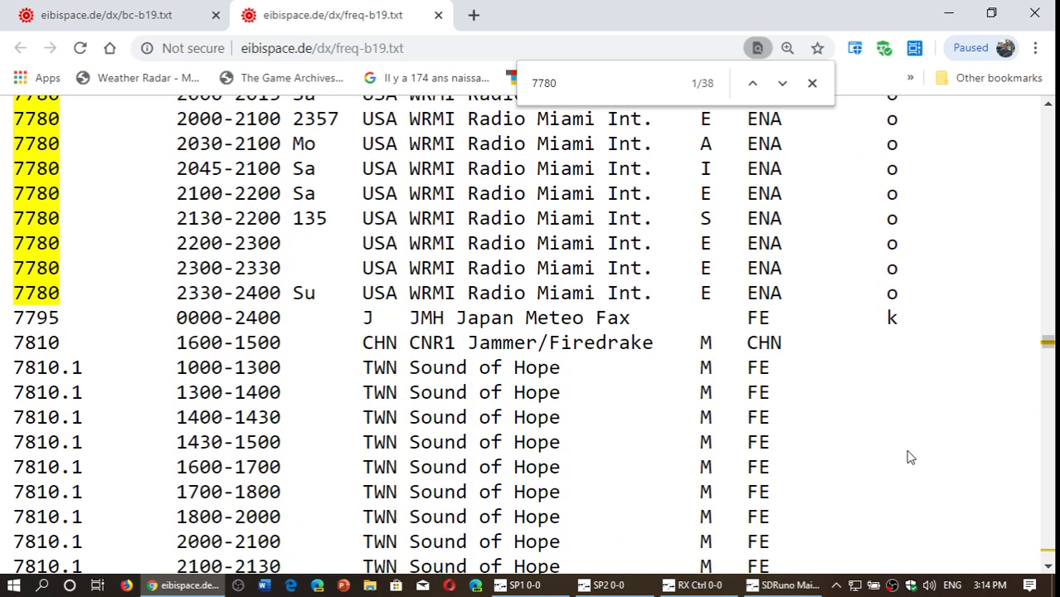
scroll(908, 455, "up", 4)
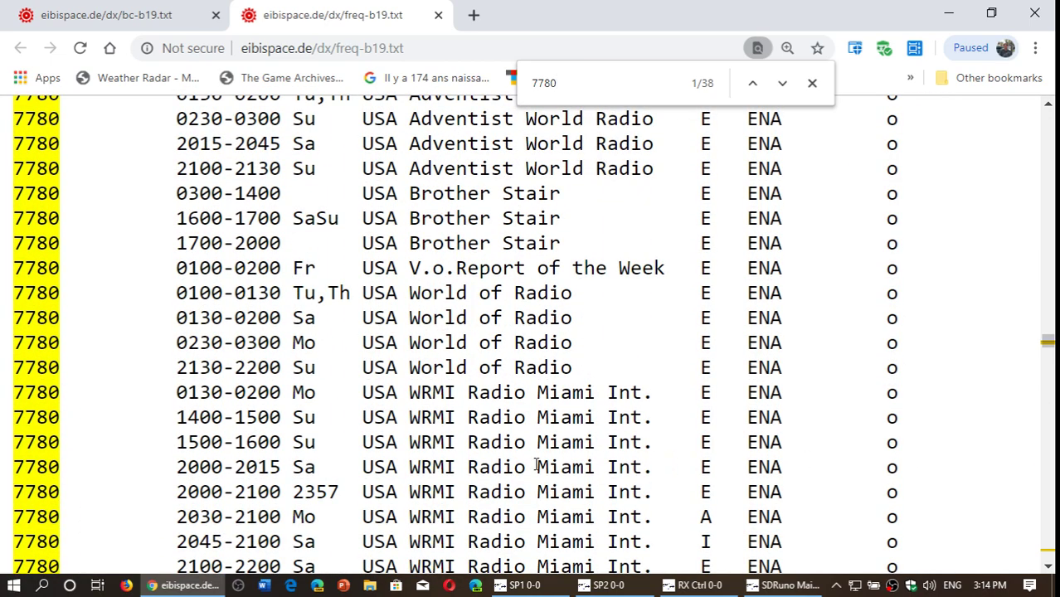
scroll(291, 403, "up", 3)
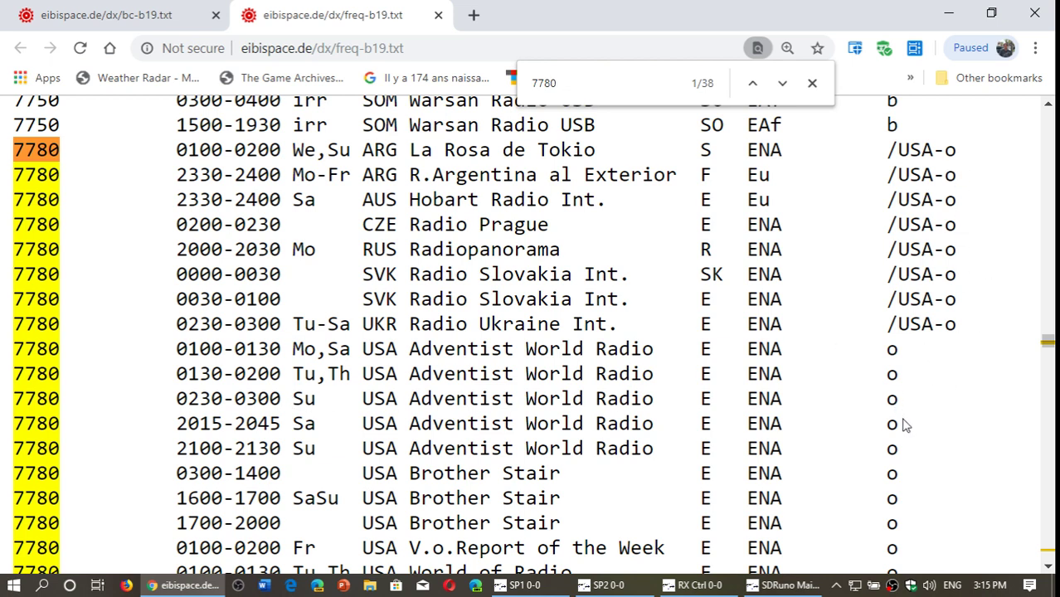
scroll(904, 425, "down", 6)
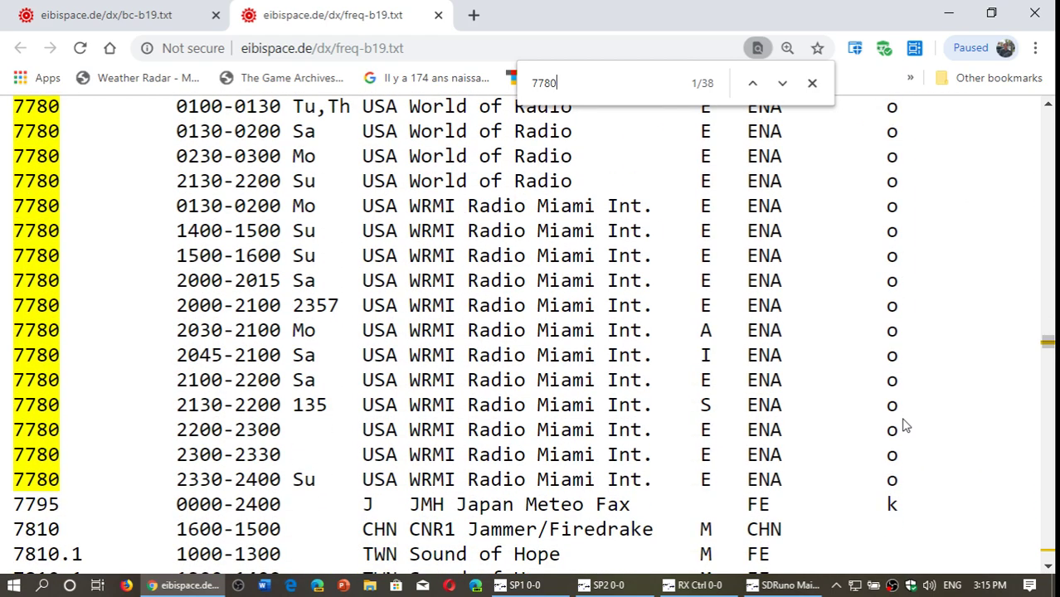
scroll(759, 442, "up", 6)
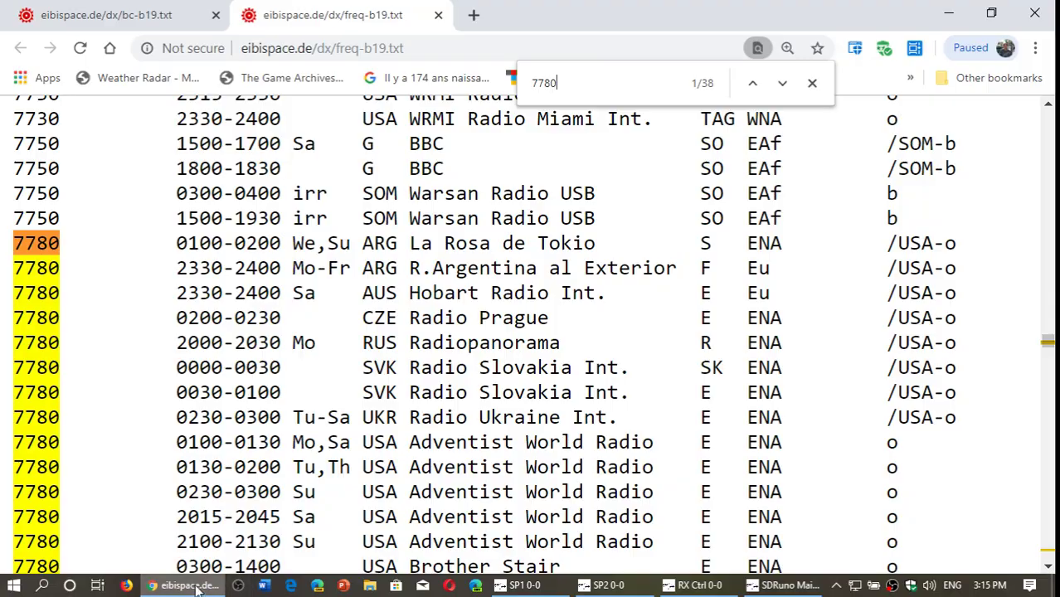
Enter 15.500 MHz directly in the RX Control frequency display.
left_click(784, 586)
left_click(482, 44)
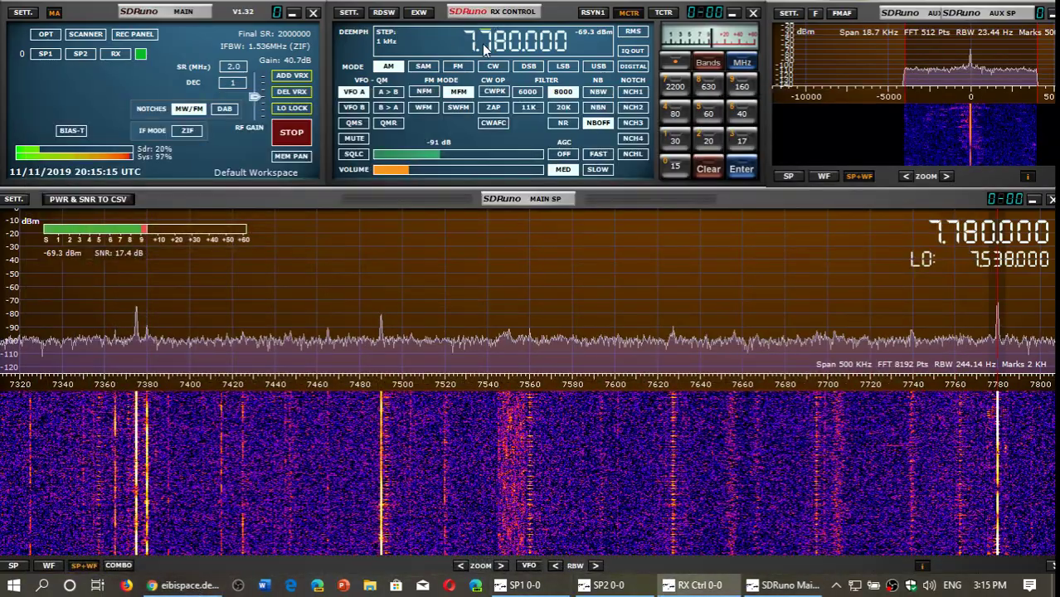
left_click(482, 44)
type("1.5")
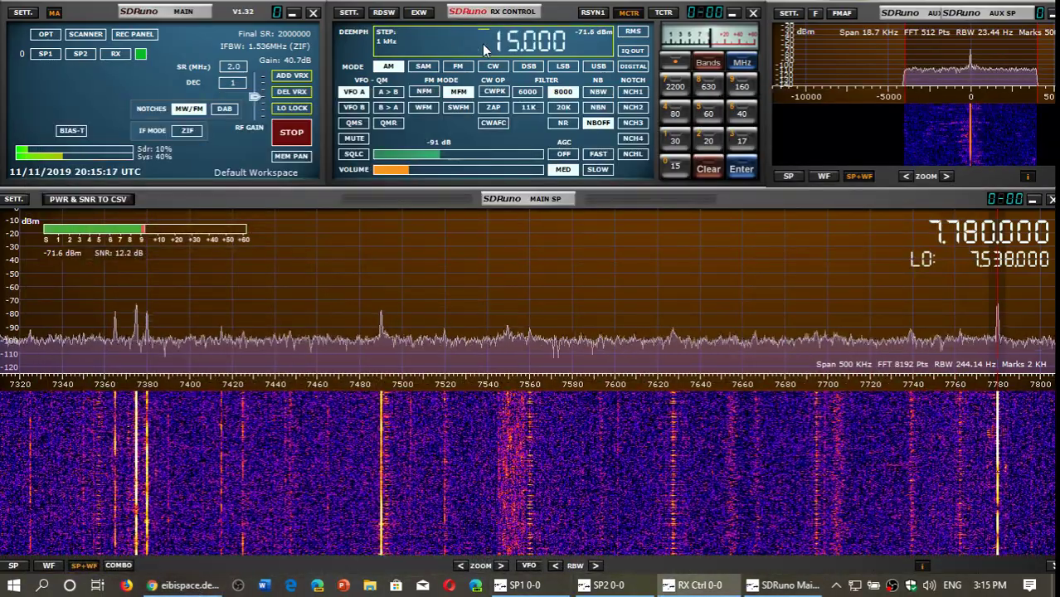
type("50")
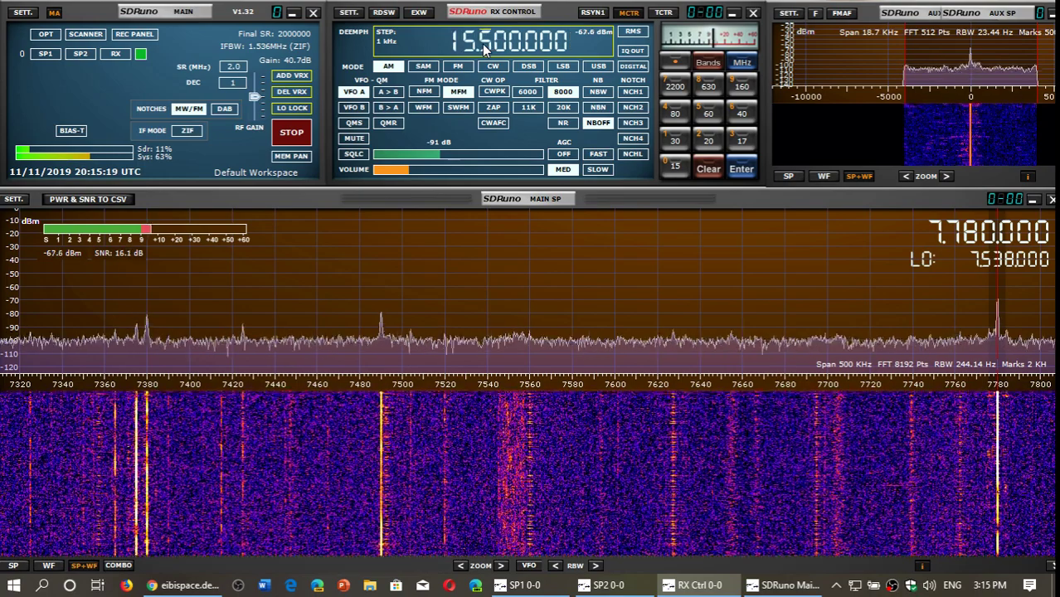
key("Return")
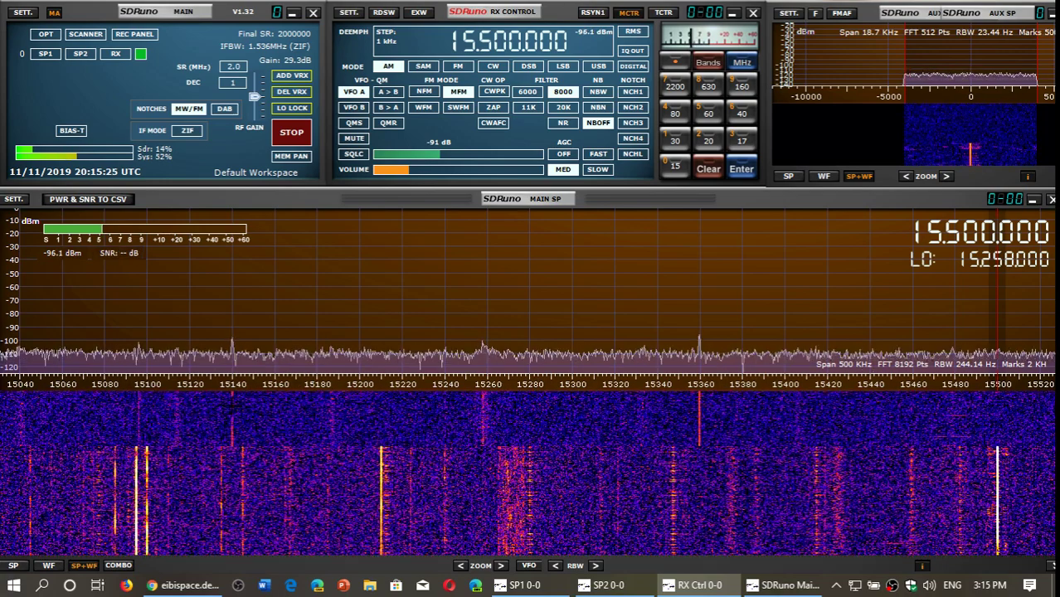
Pan the spectrum to 15300–15780 kHz and fine-tune onto the 15.610 MHz carrier.
left_click(232, 407)
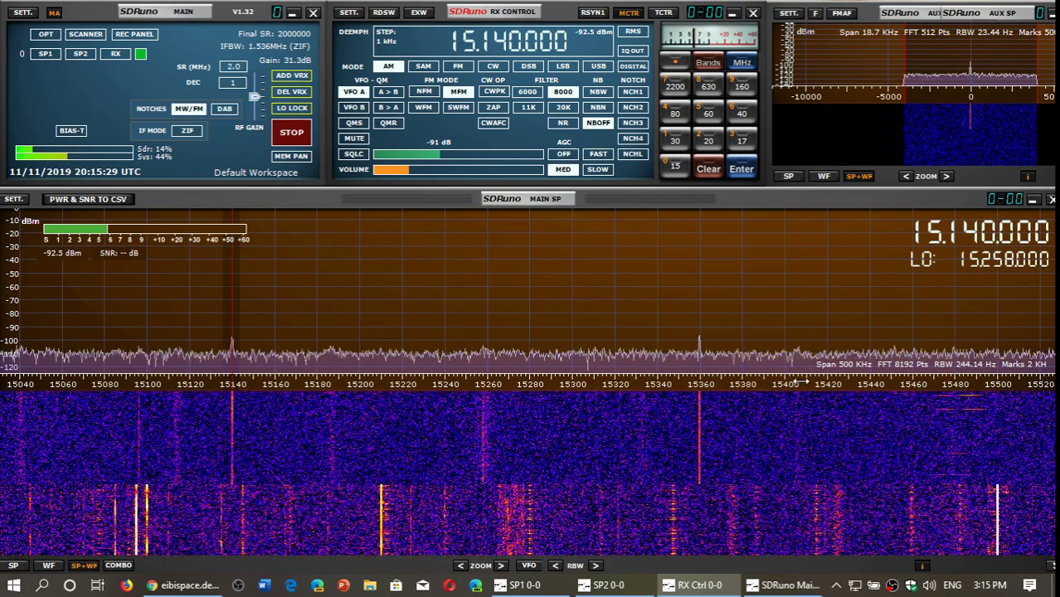
left_click_drag(800, 382, 249, 381)
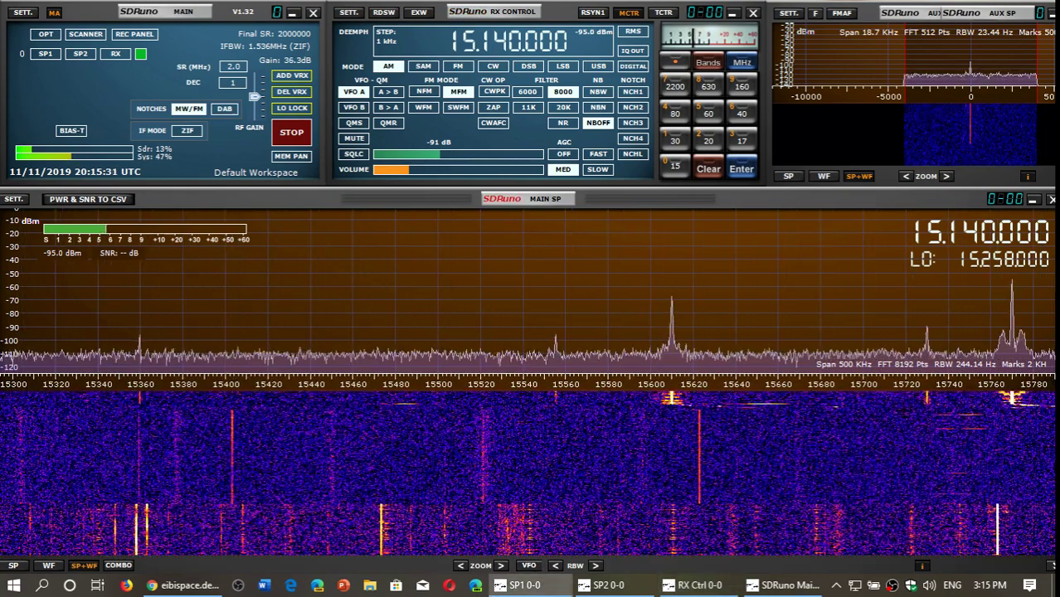
left_click(672, 249)
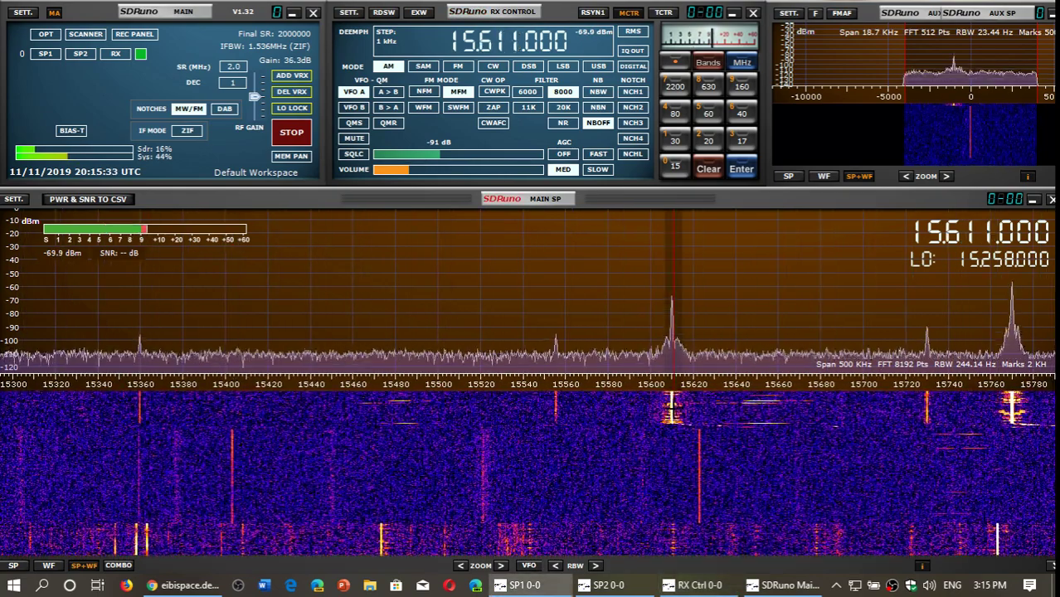
left_click(522, 50)
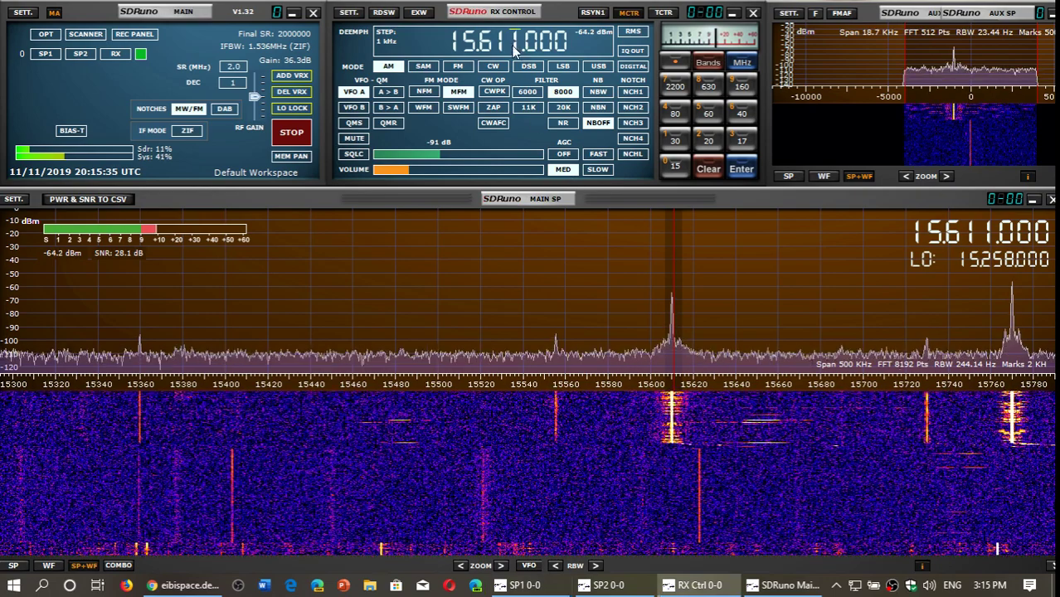
scroll(514, 50, "down", 1)
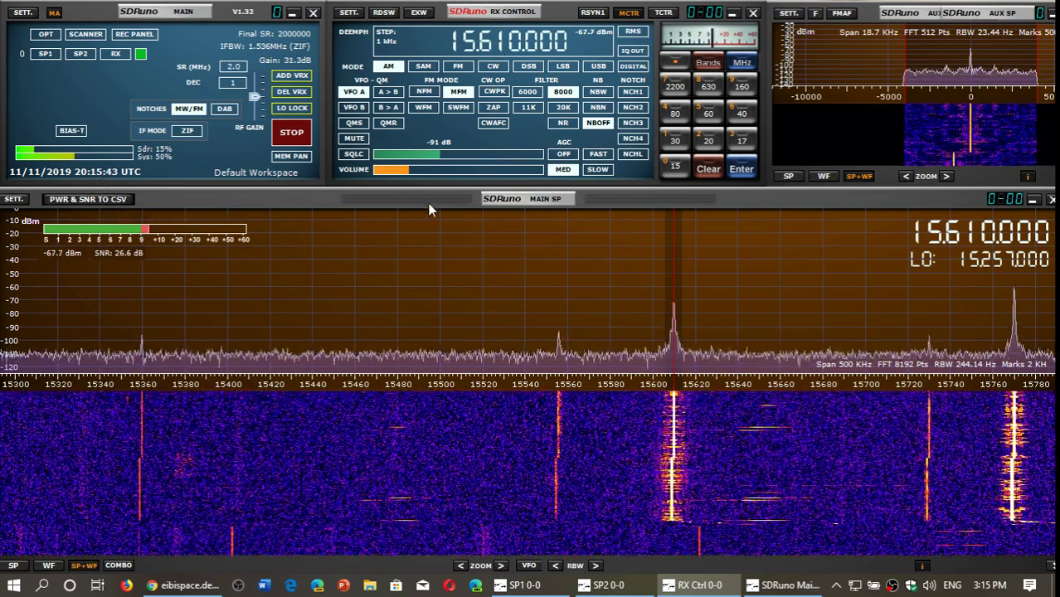
Find 15610 in EiBi, mark the WEWN EWTN Catholic R. row, then lower SDRuno's volume.
left_click(204, 583)
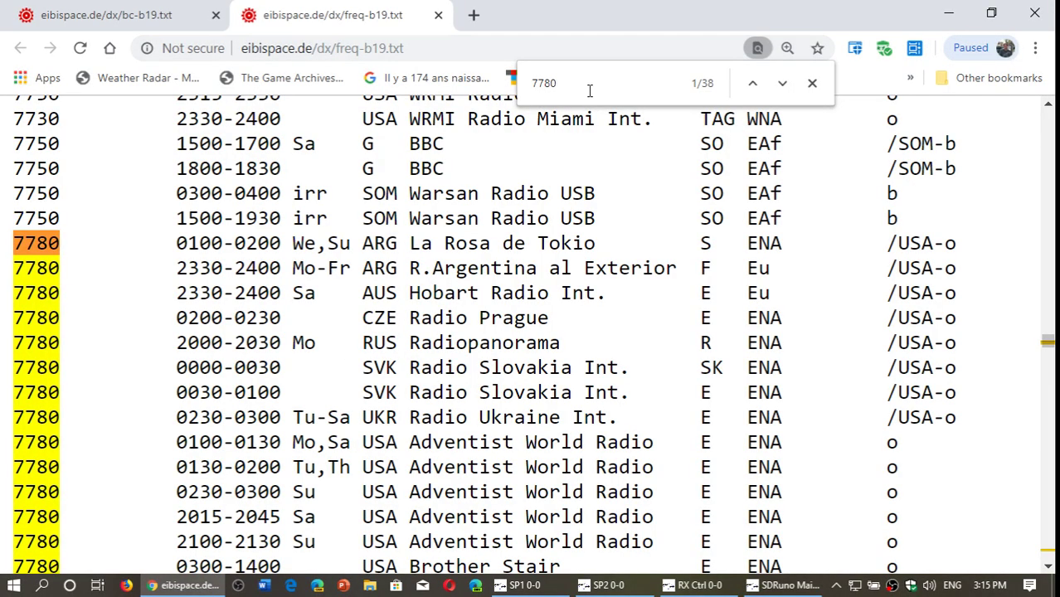
key("ctrl+f")
type("1")
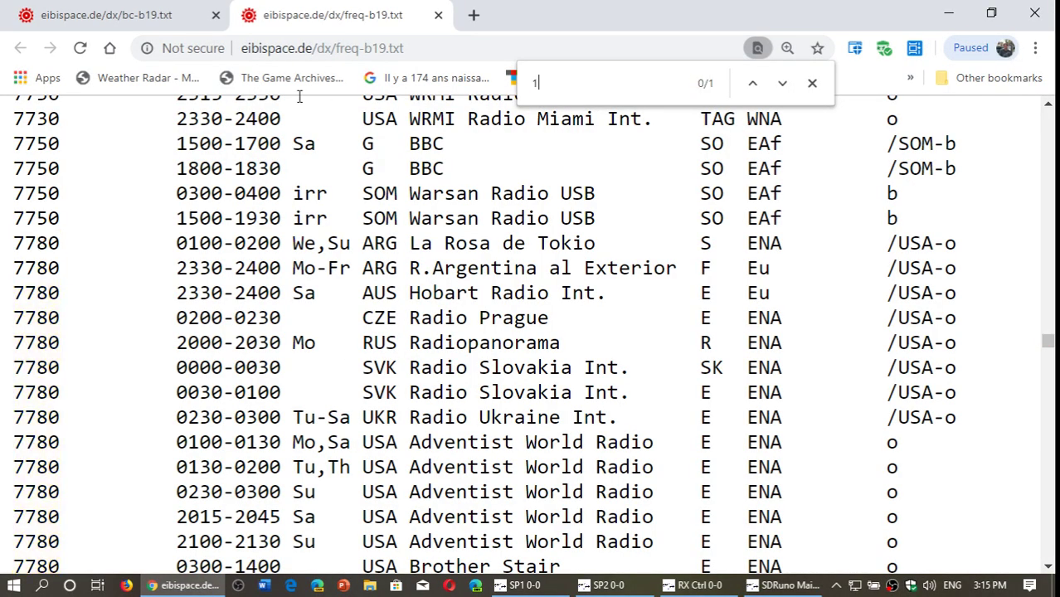
type("5610")
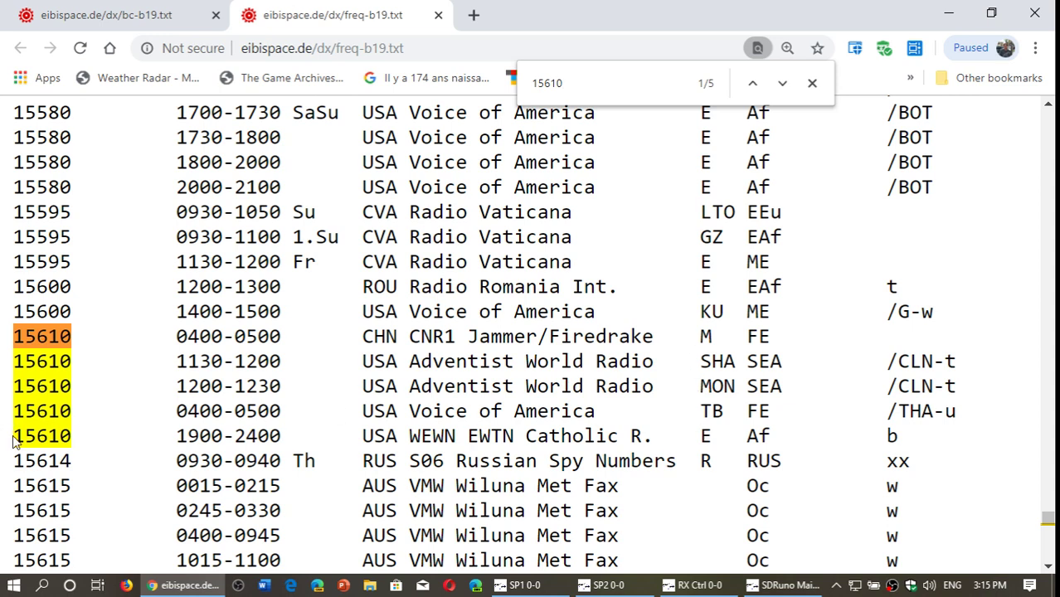
left_click_drag(13, 435, 951, 445)
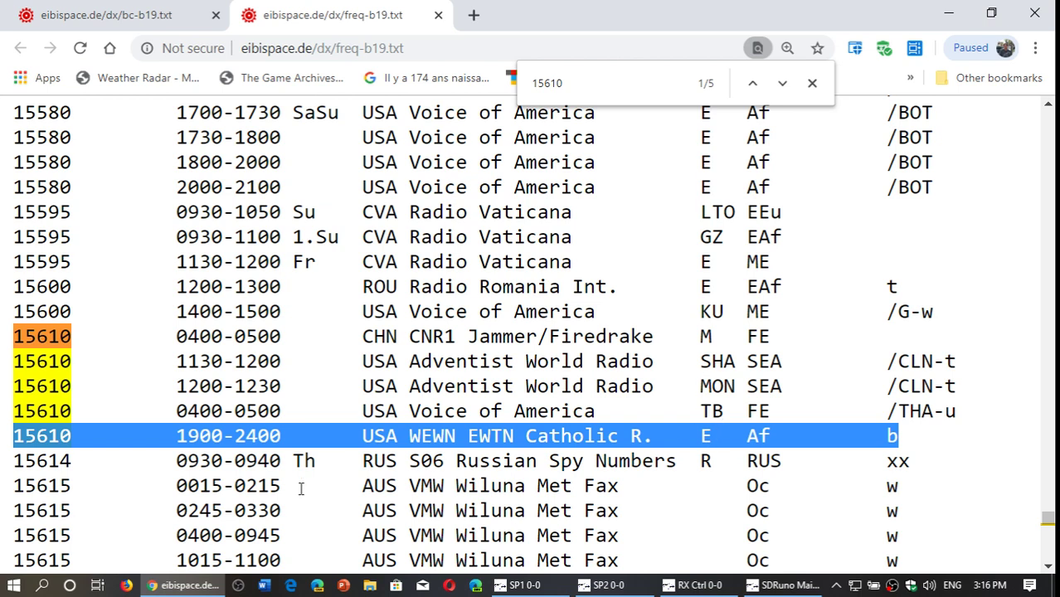
left_click(157, 589)
left_click(383, 170)
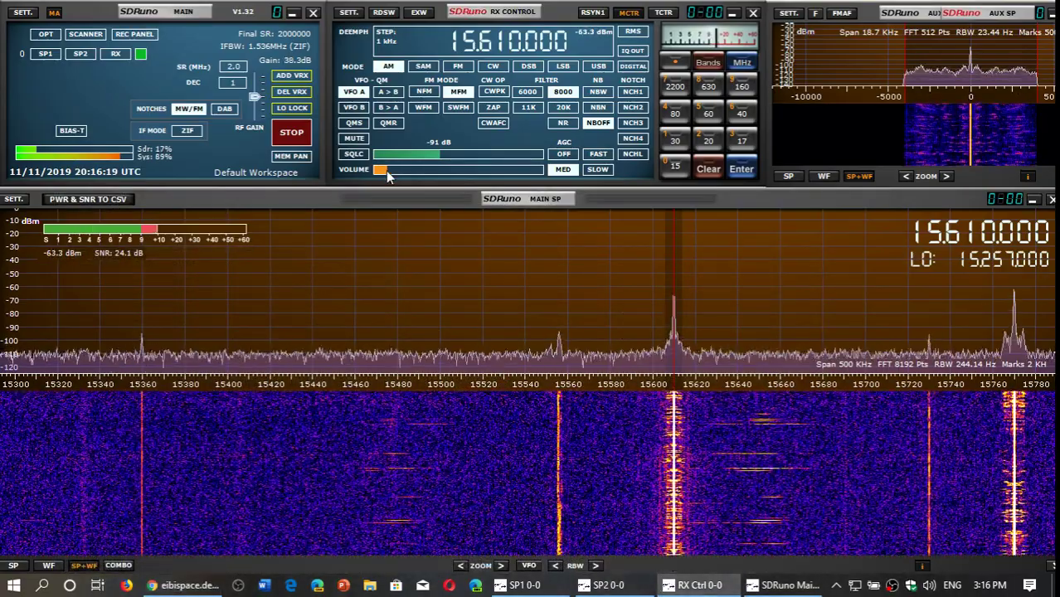
left_click(181, 591)
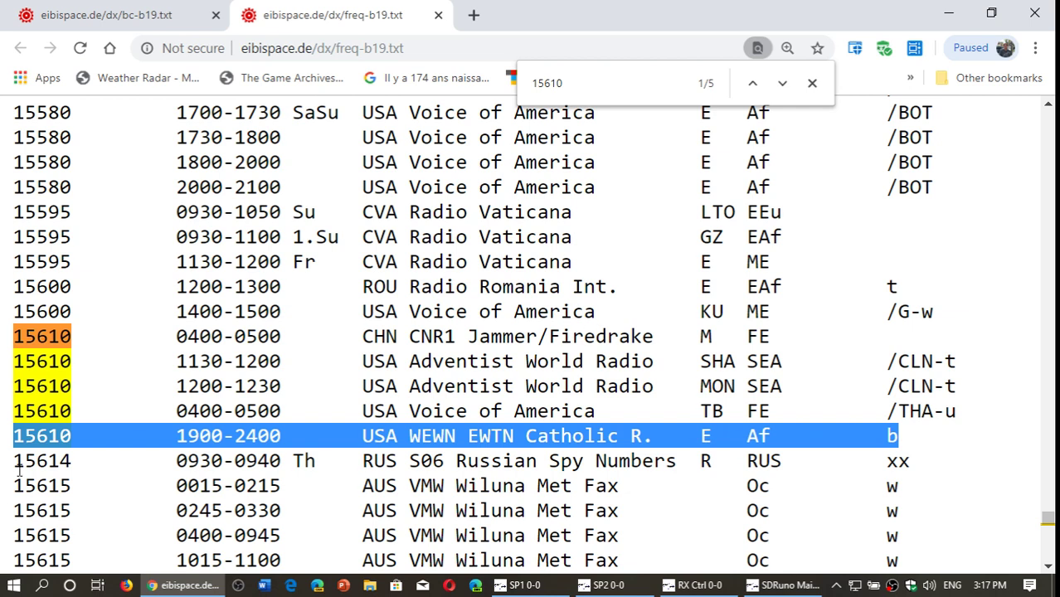
left_click(186, 585)
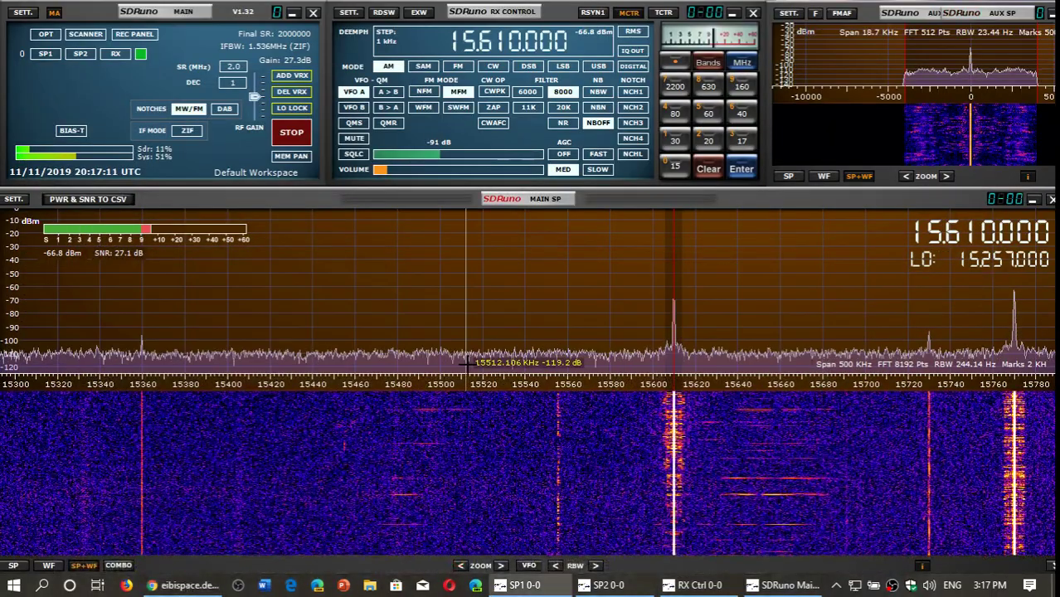